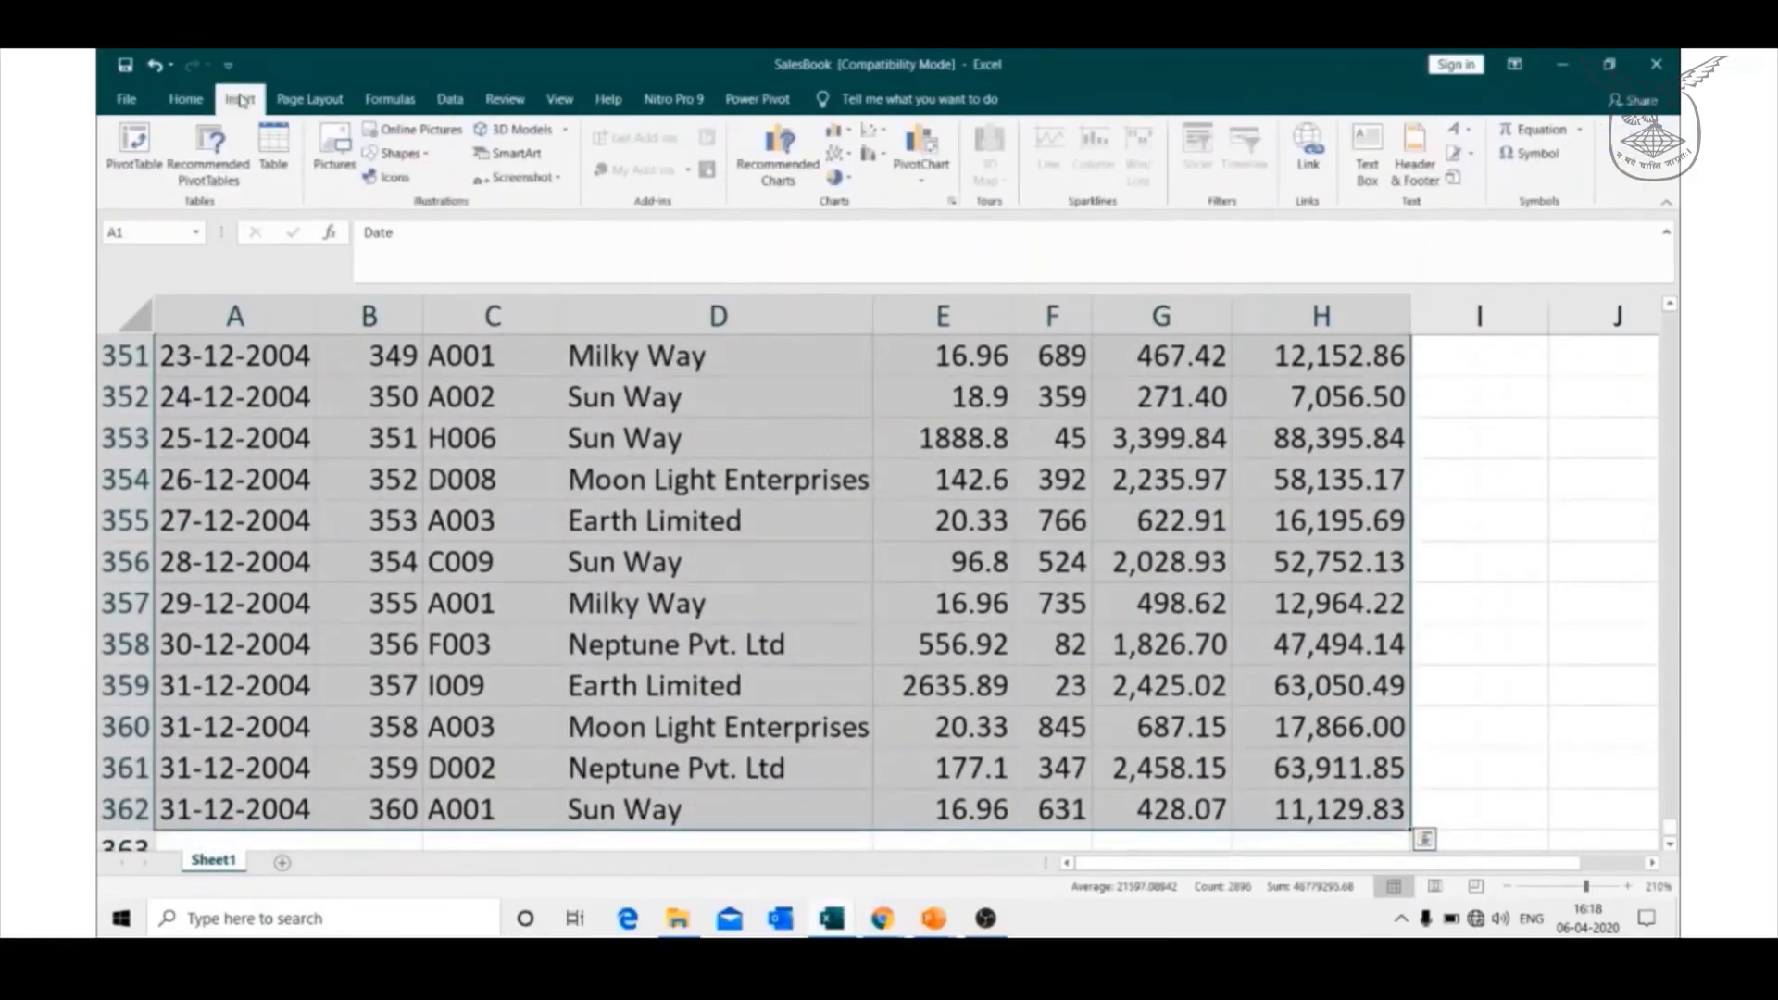
# - Create a pivot table on a new sheet with Amount added to Values twice
pyautogui.click(135, 153)
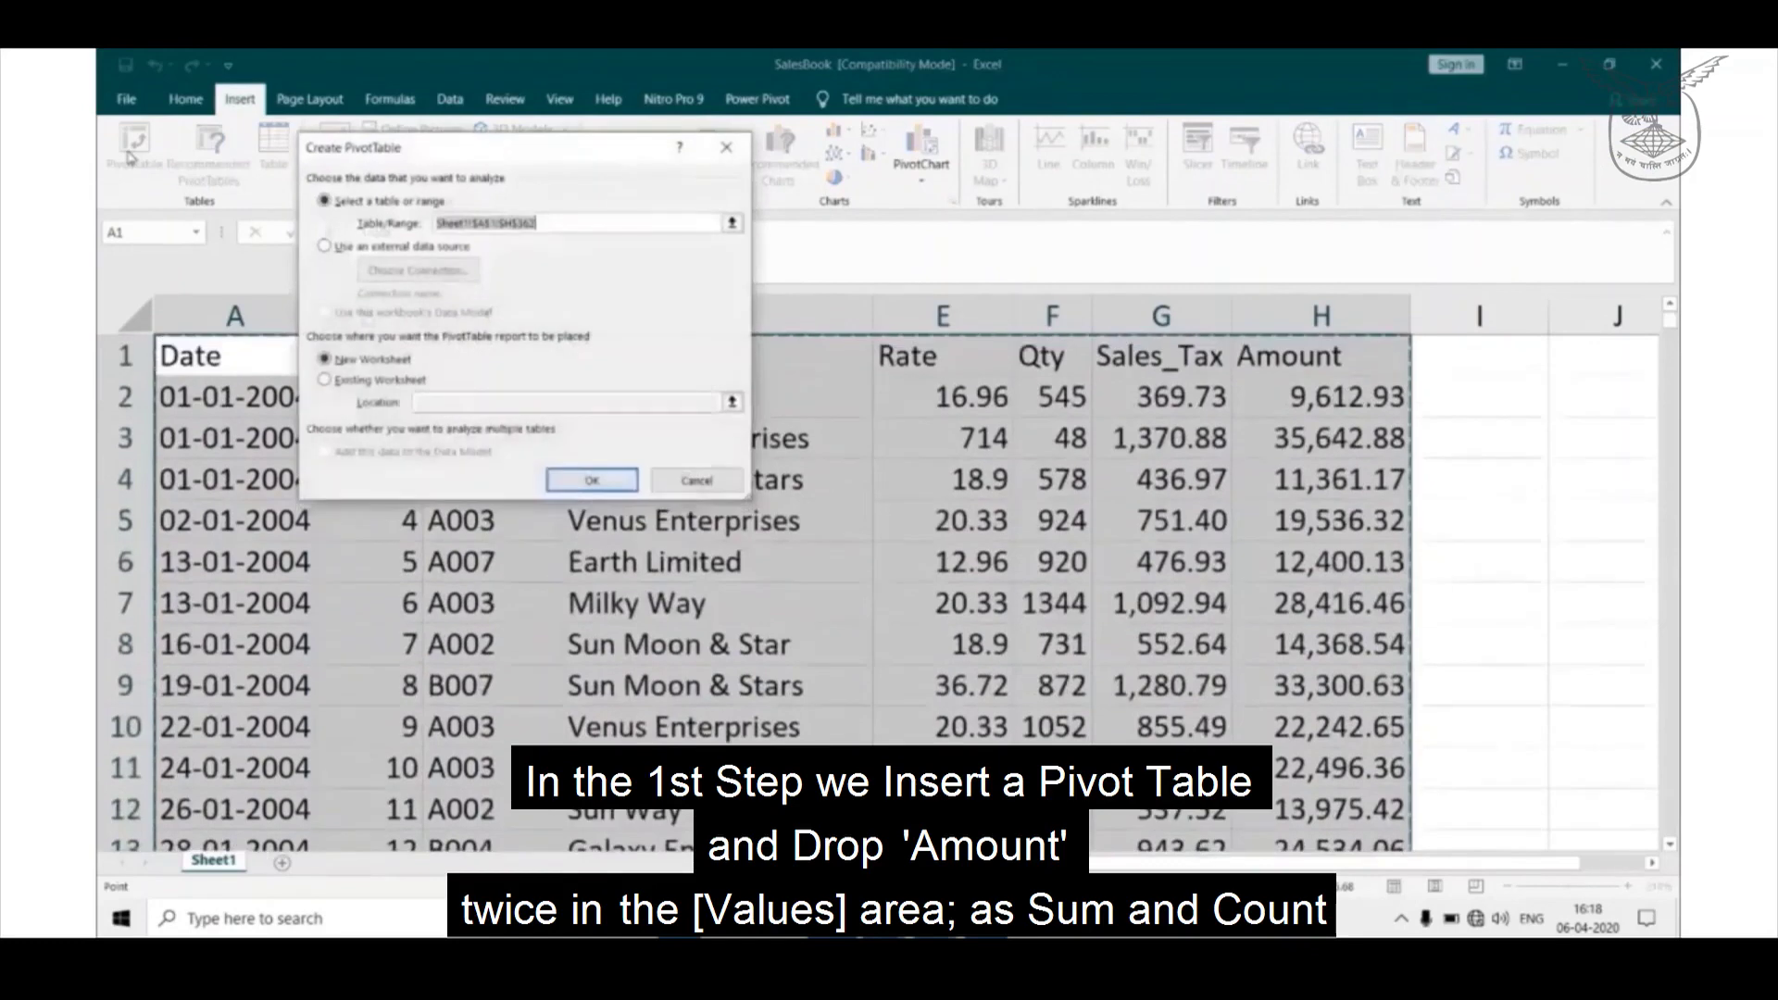
pyautogui.click(590, 481)
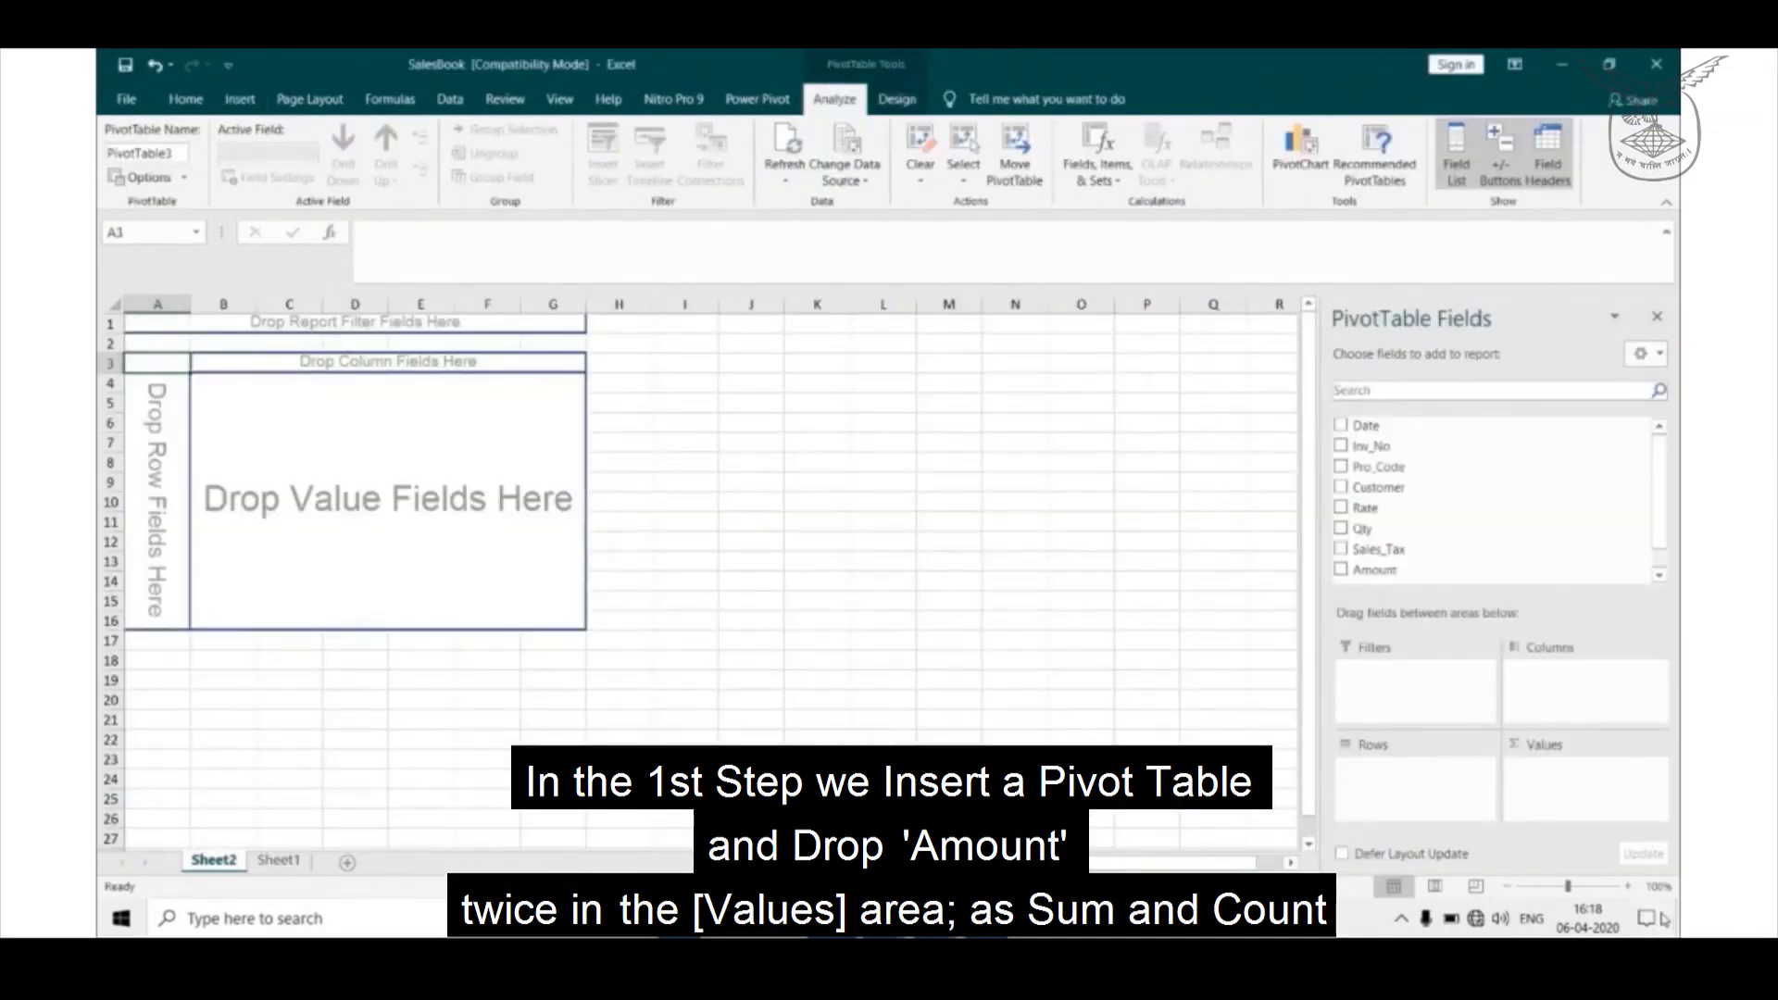
pyautogui.click(1627, 886)
pyautogui.click(1627, 886)
pyautogui.click(1627, 886)
pyautogui.click(1626, 887)
pyautogui.click(1627, 886)
pyautogui.click(1627, 886)
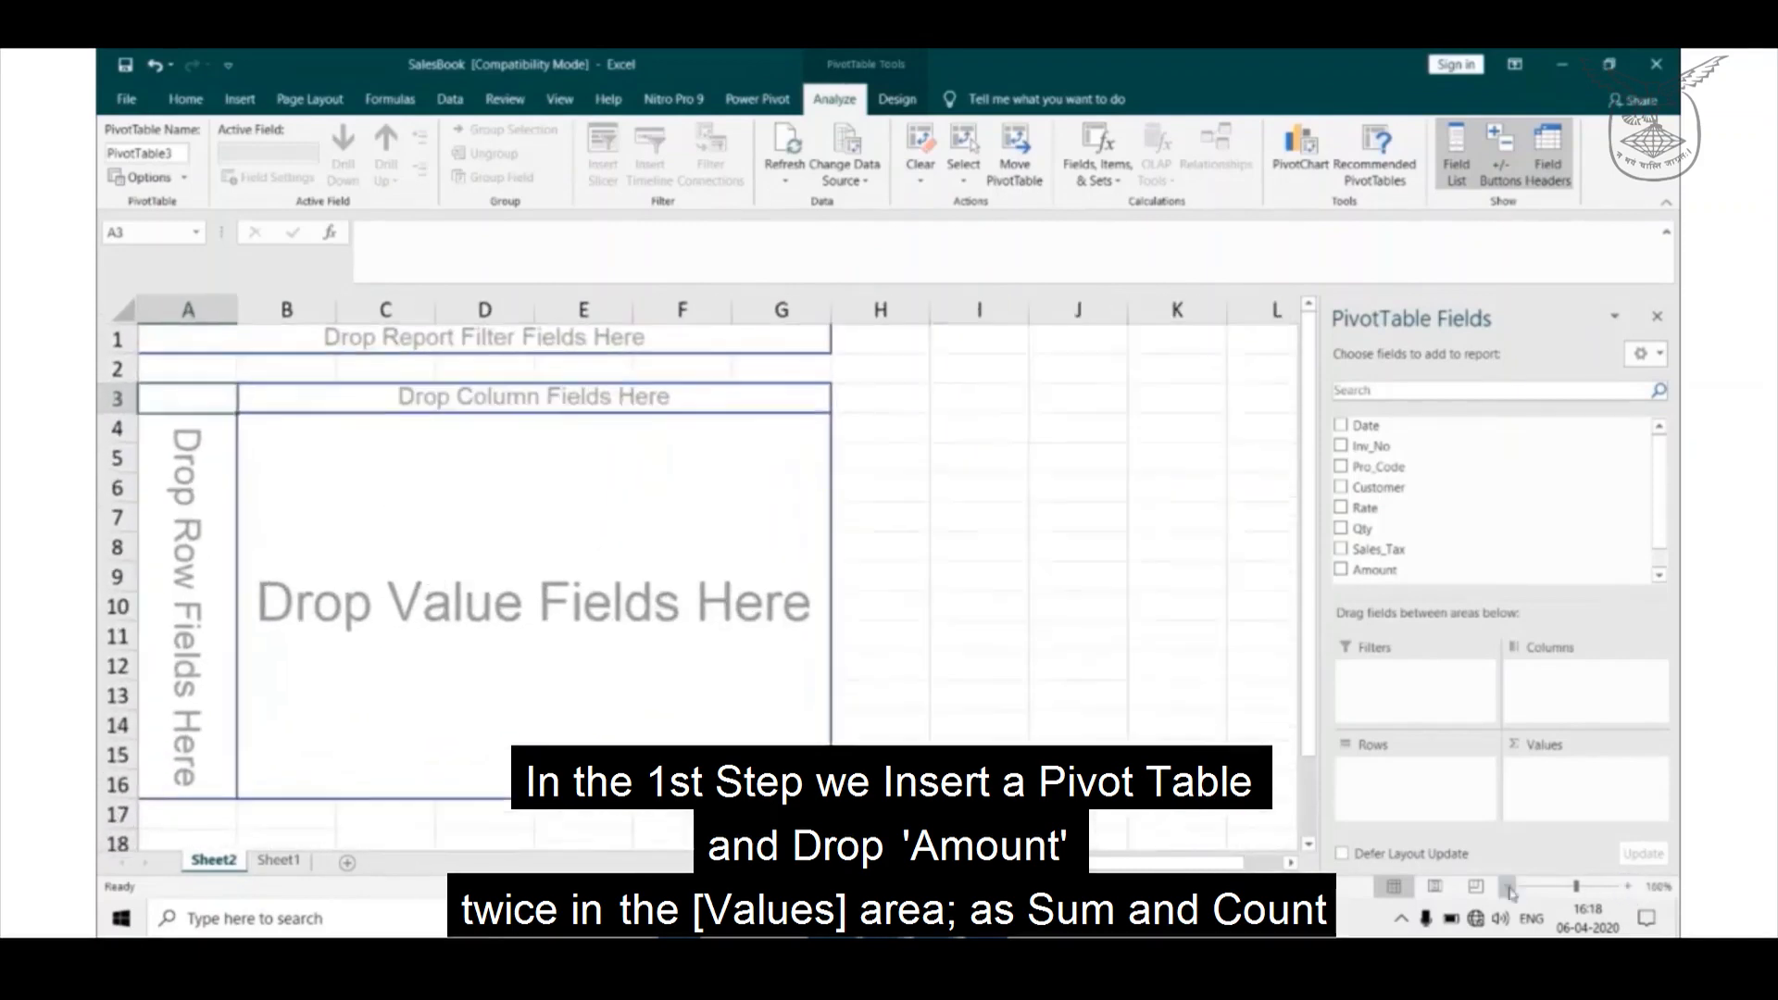
pyautogui.moveTo(1374, 569); pyautogui.dragTo(1537, 745)
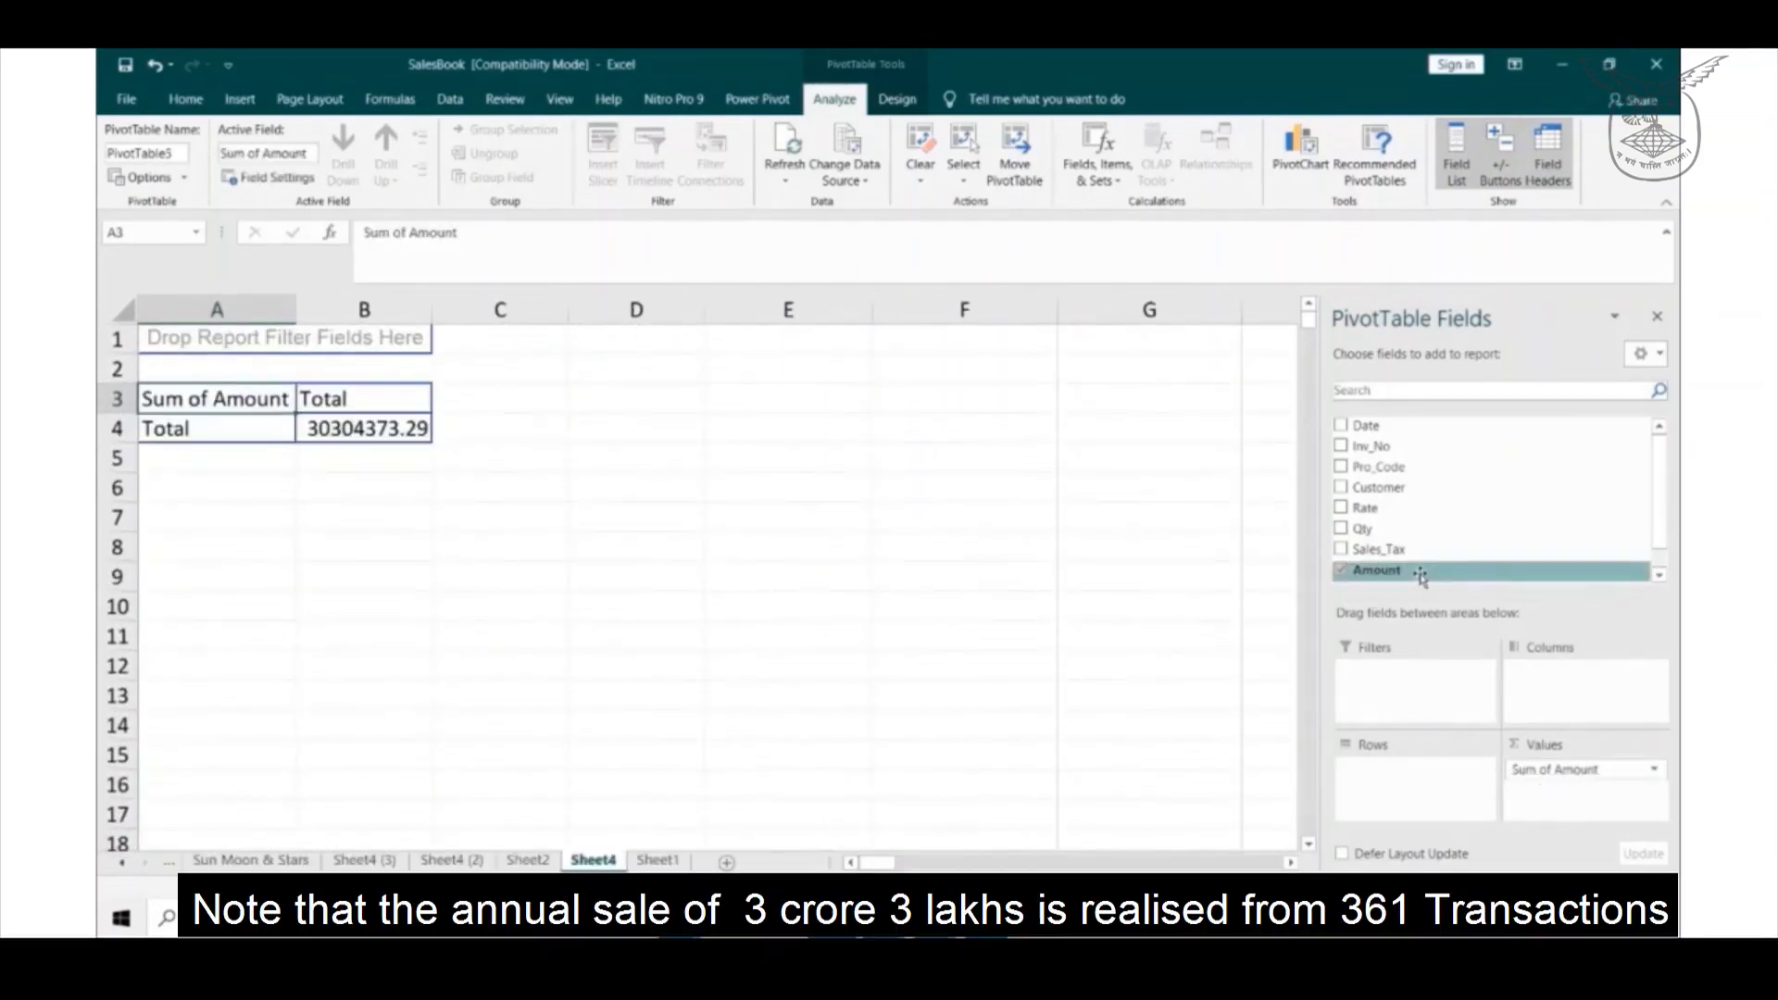
pyautogui.moveTo(1420, 574); pyautogui.dragTo(1555, 789)
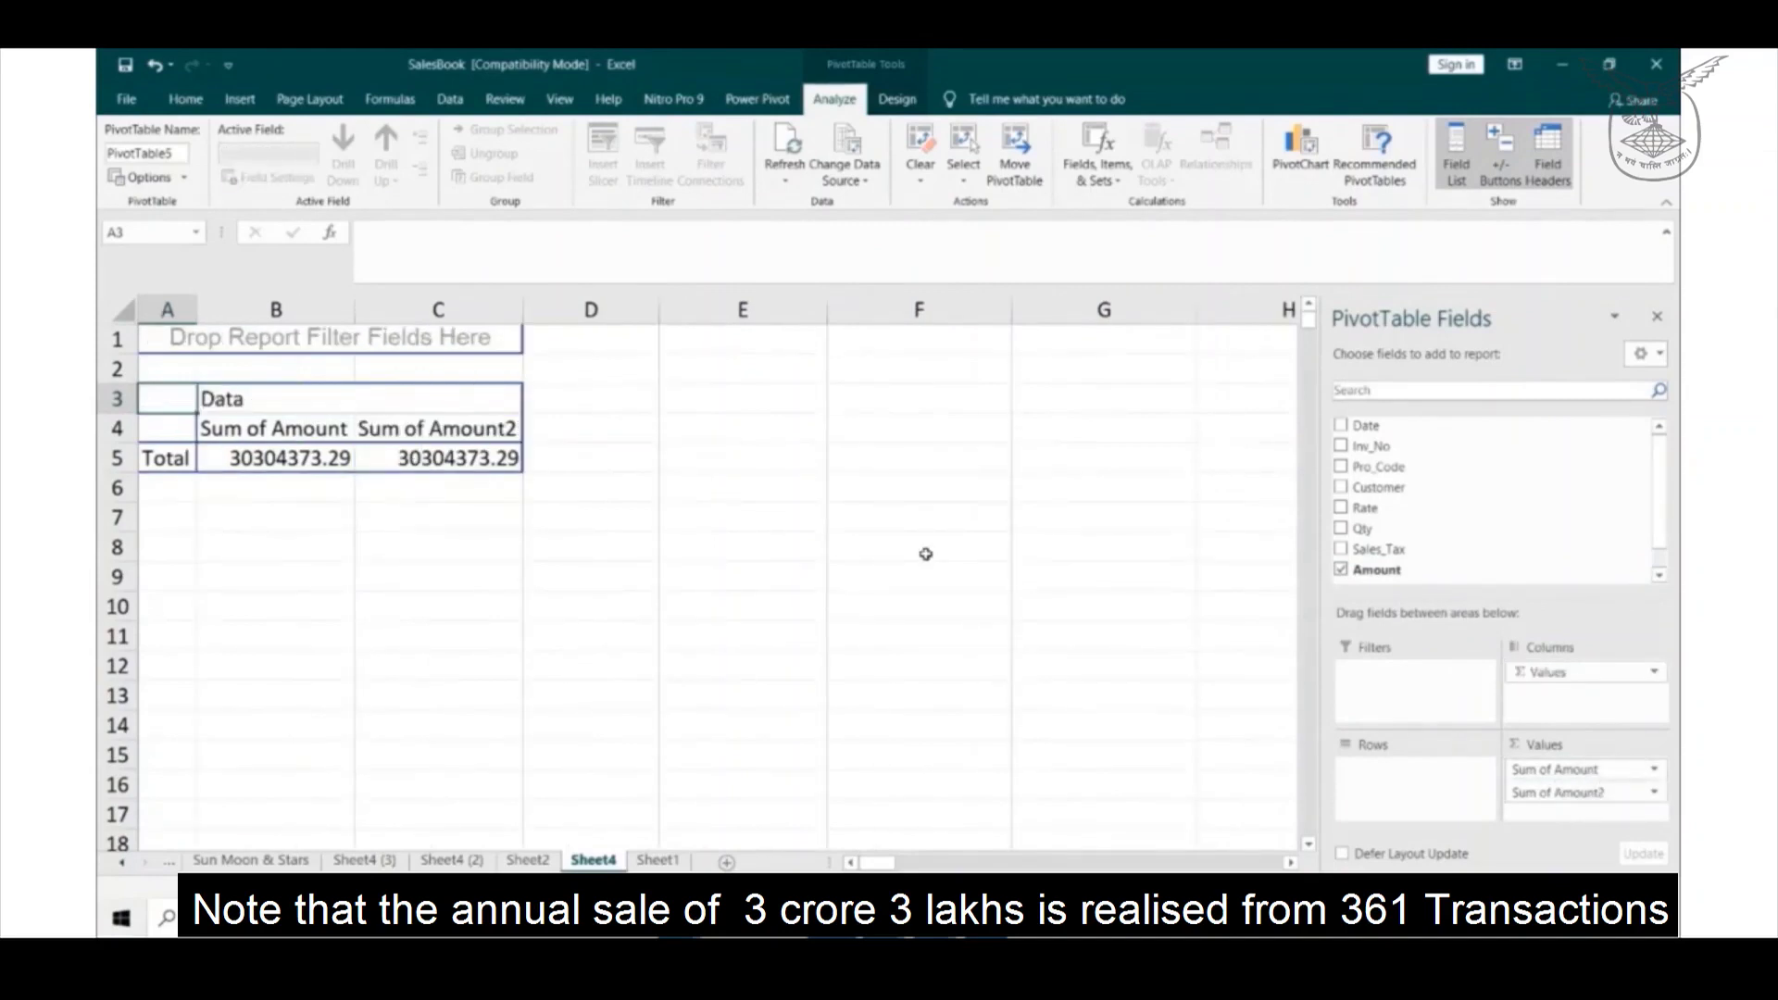
# - Summarise the second Amount value column as a count, giving Count of Amount2 of 361
pyautogui.click(448, 456)
pyautogui.rightClick(448, 456)
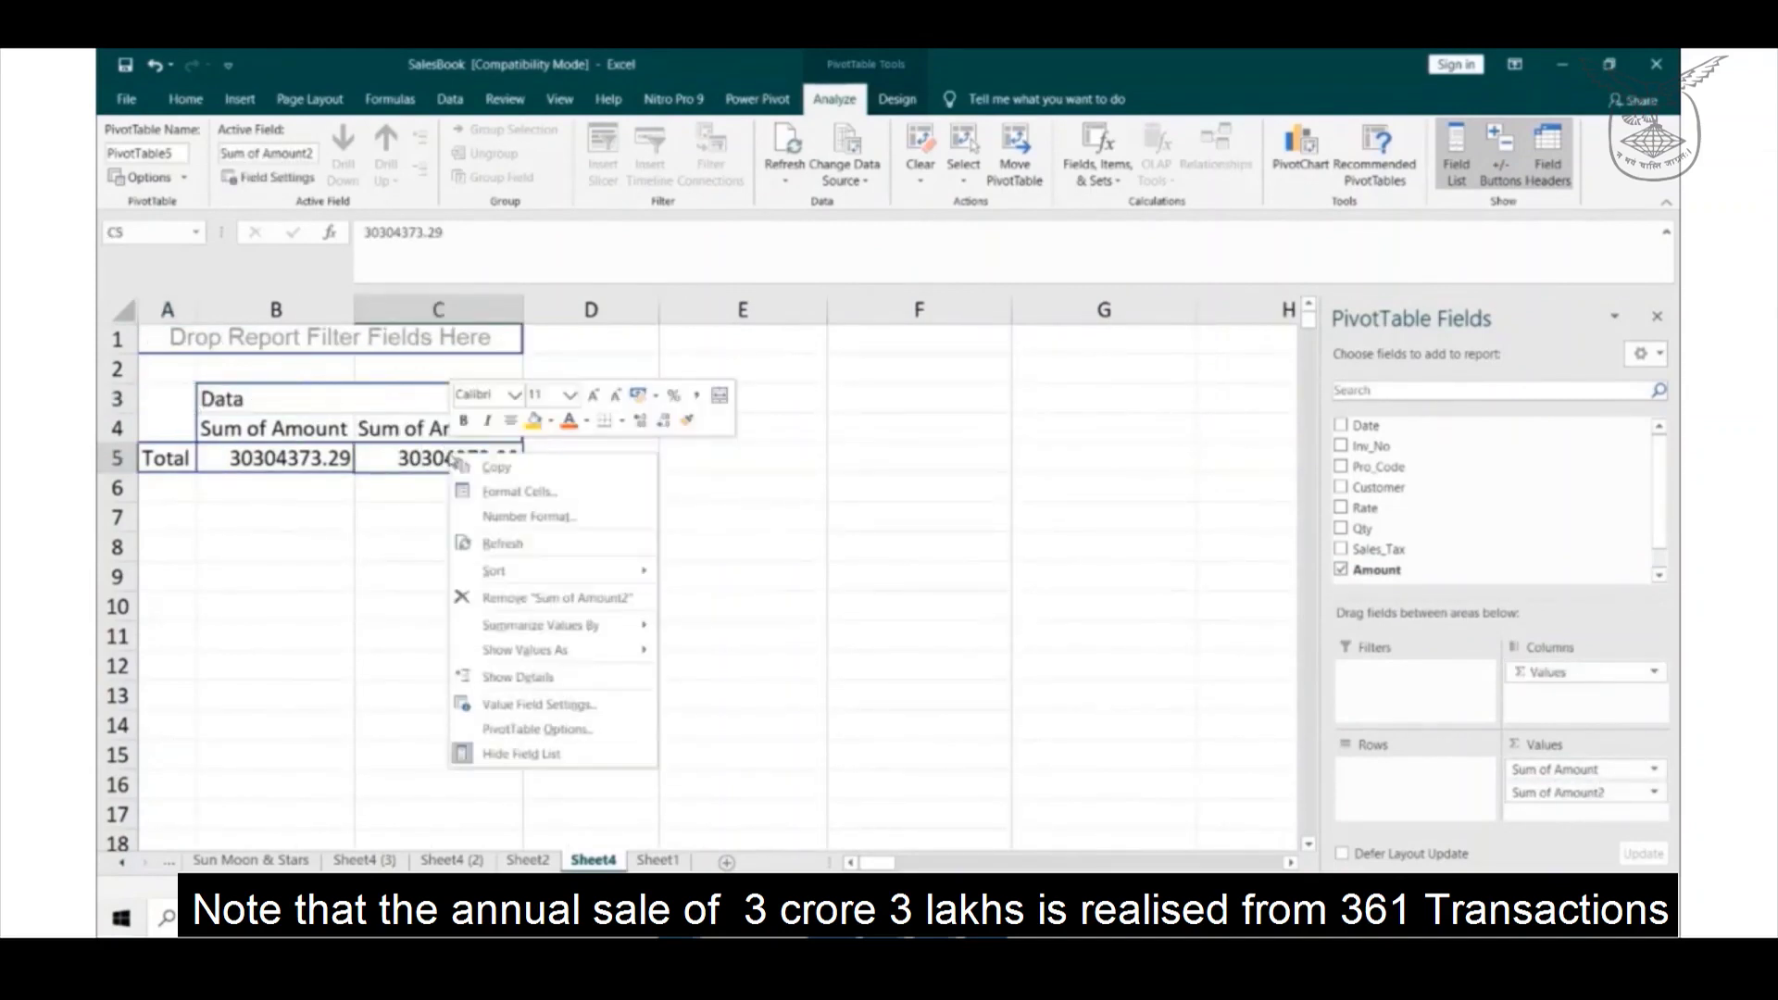
pyautogui.moveTo(618, 635)
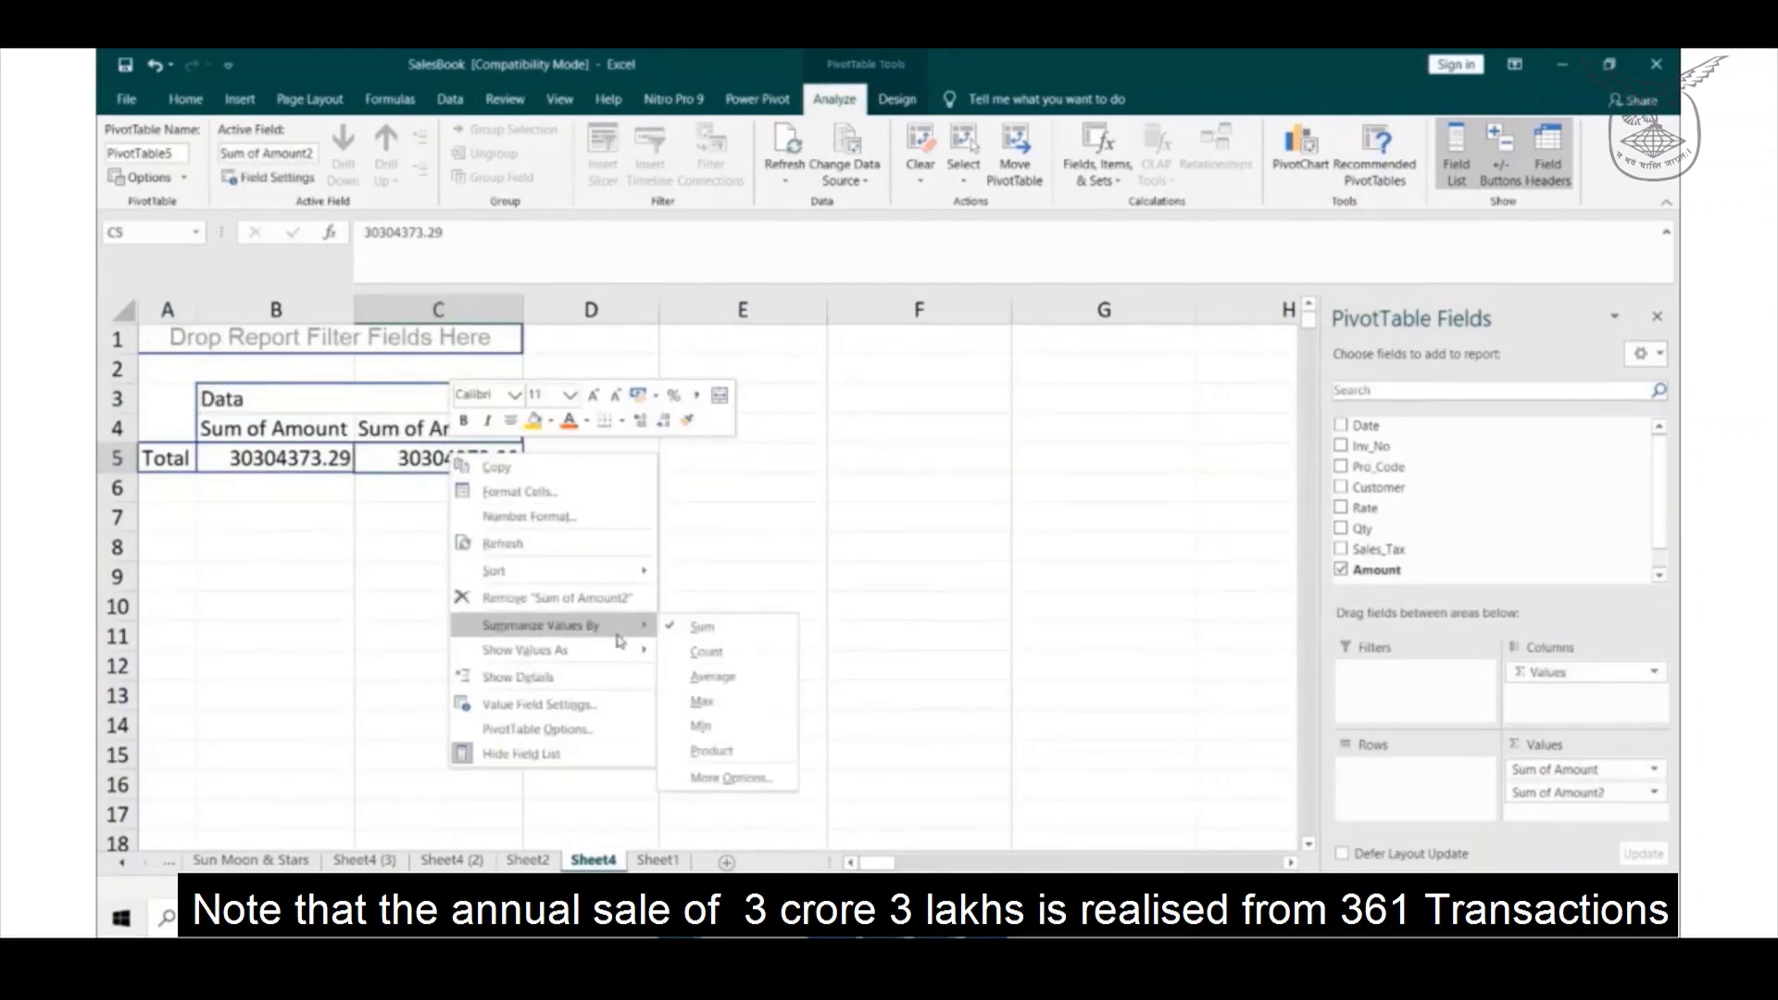
pyautogui.click(718, 650)
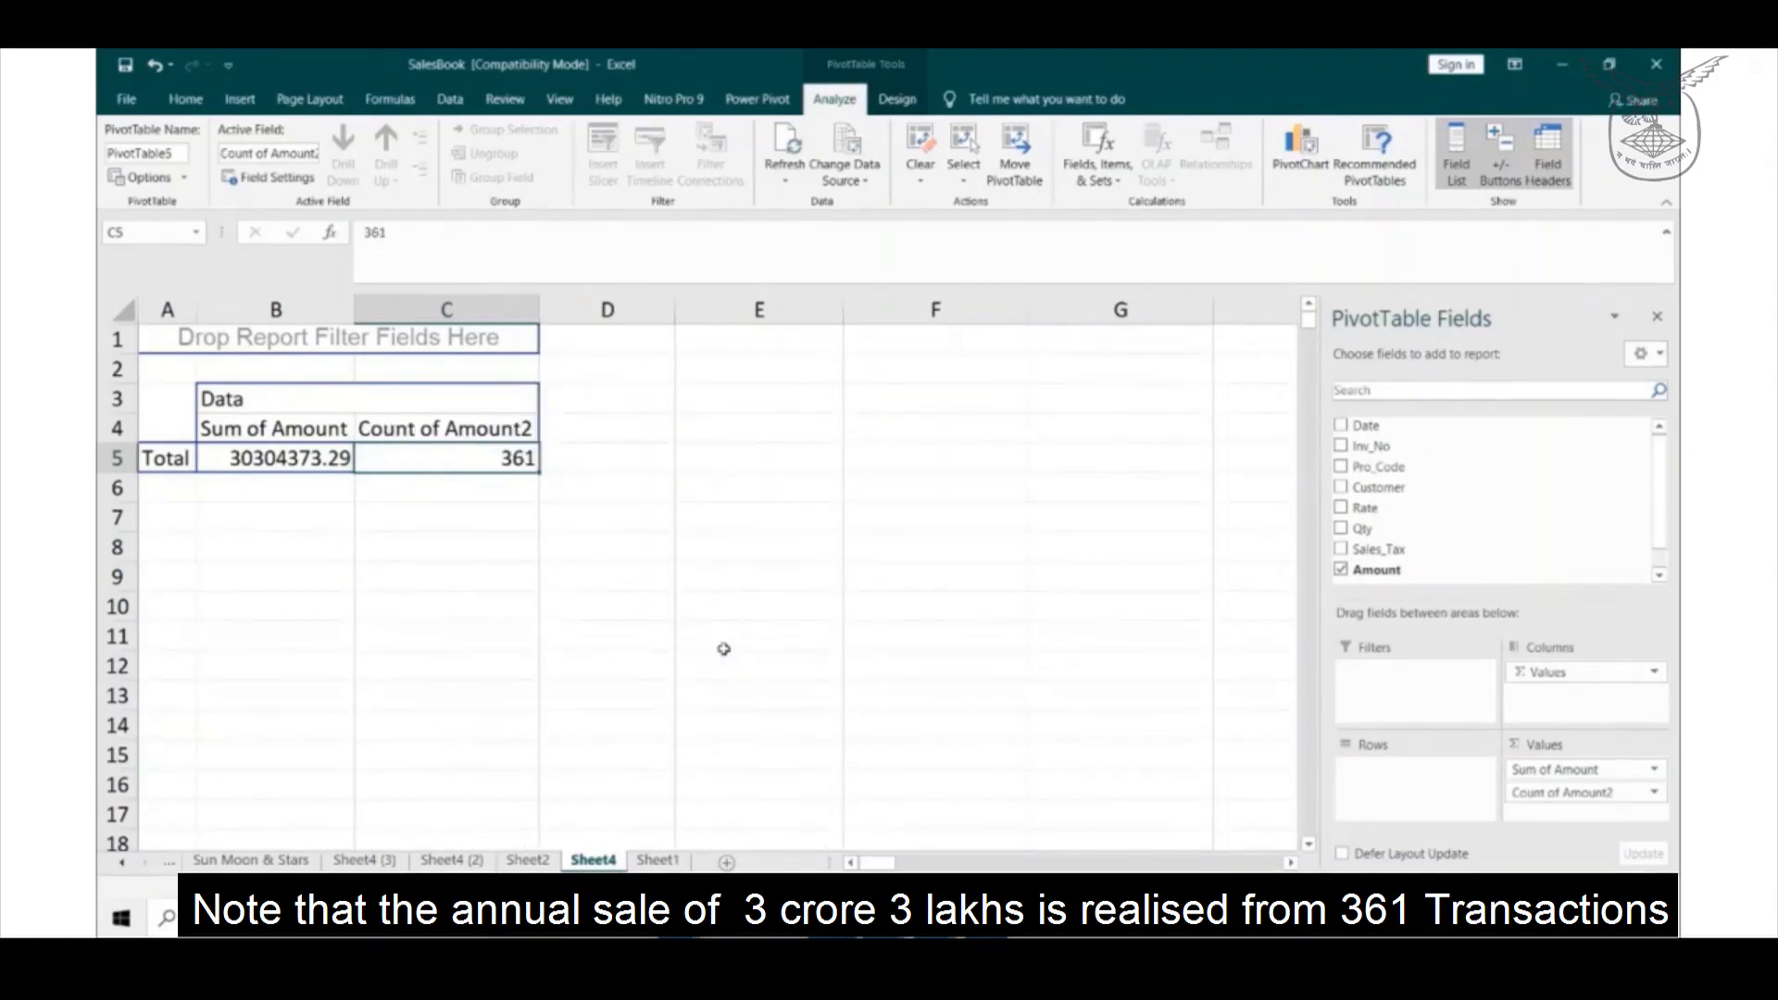
pyautogui.click(1658, 574)
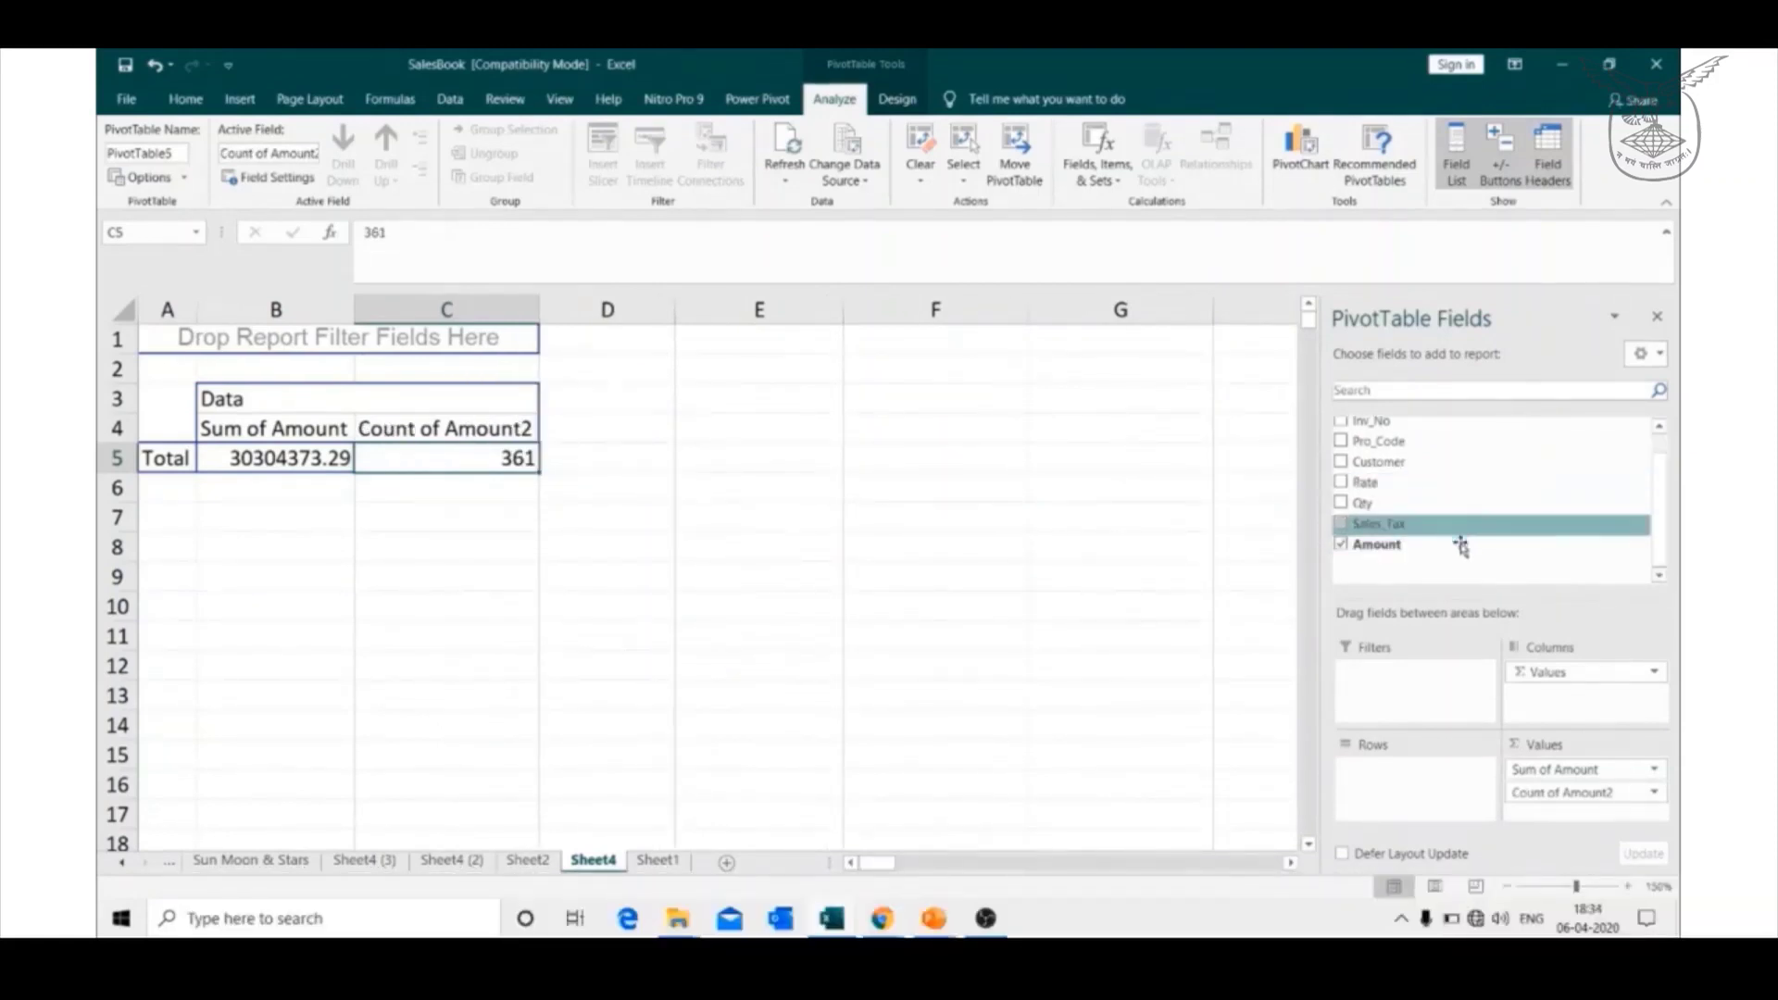
# - Add Amount to Values twice more and switch Count of Amount2 back to Sum, giving four 30304373.29 totals
pyautogui.moveTo(1407, 554); pyautogui.dragTo(1561, 817)
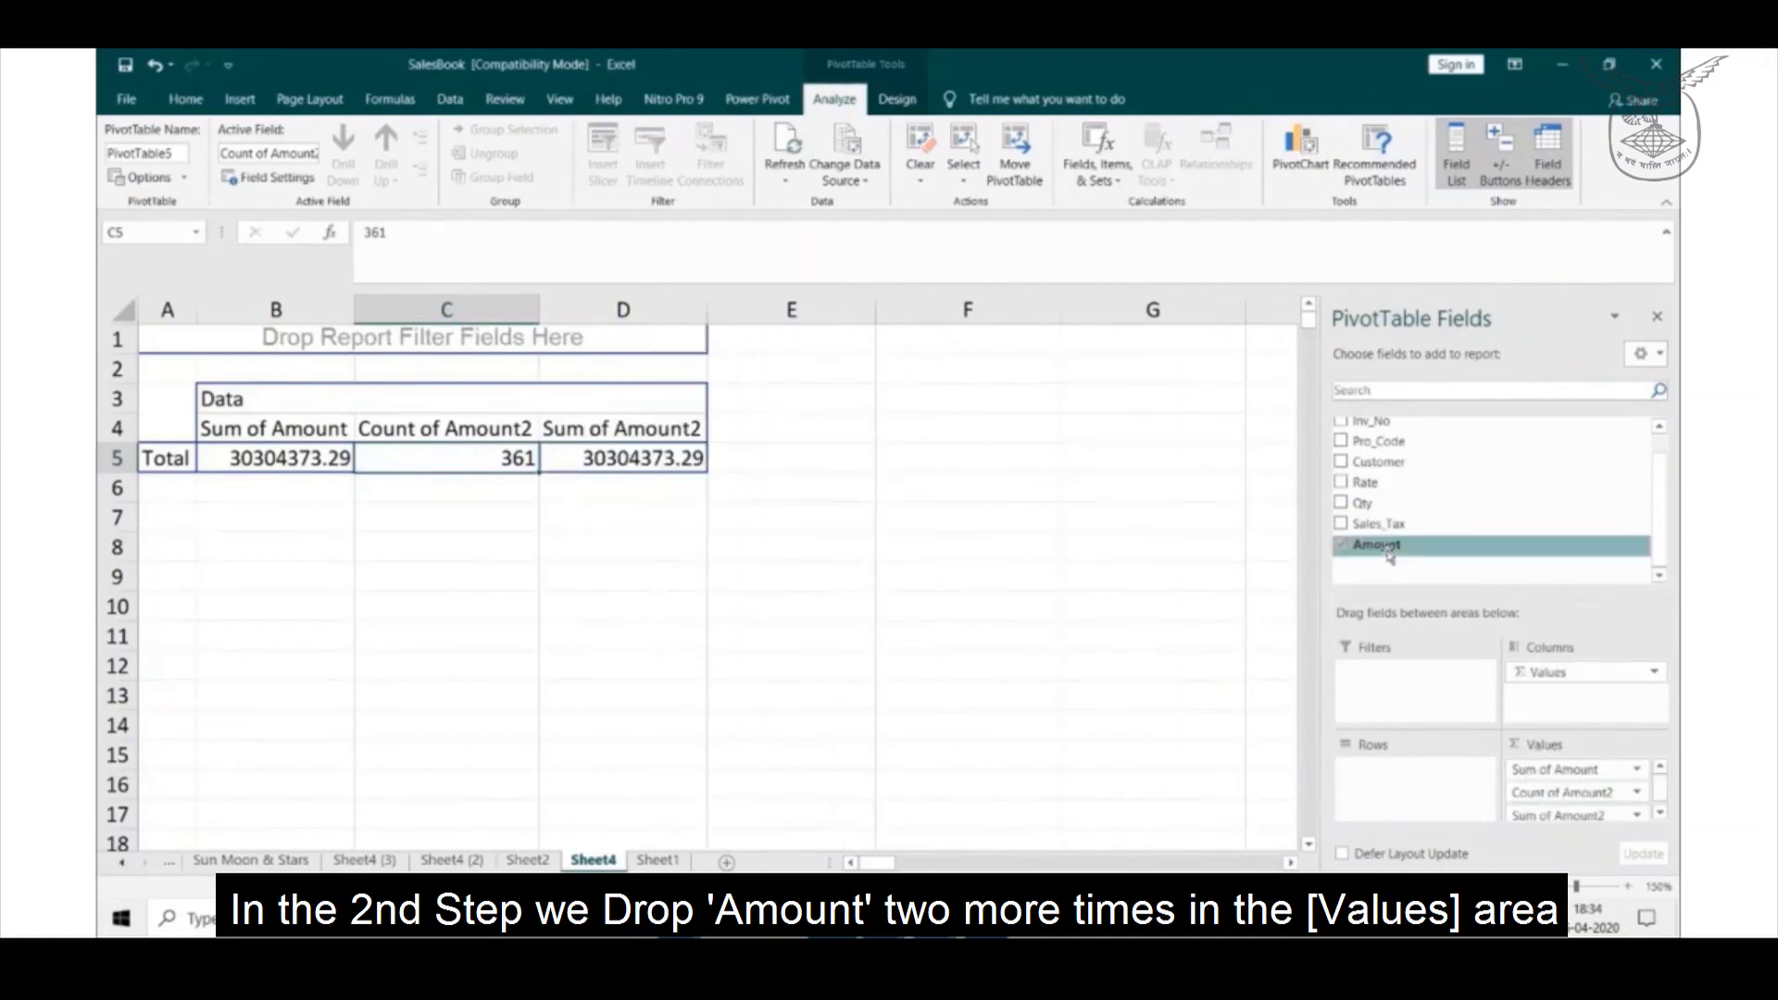
pyautogui.moveTo(1389, 553); pyautogui.dragTo(1597, 806)
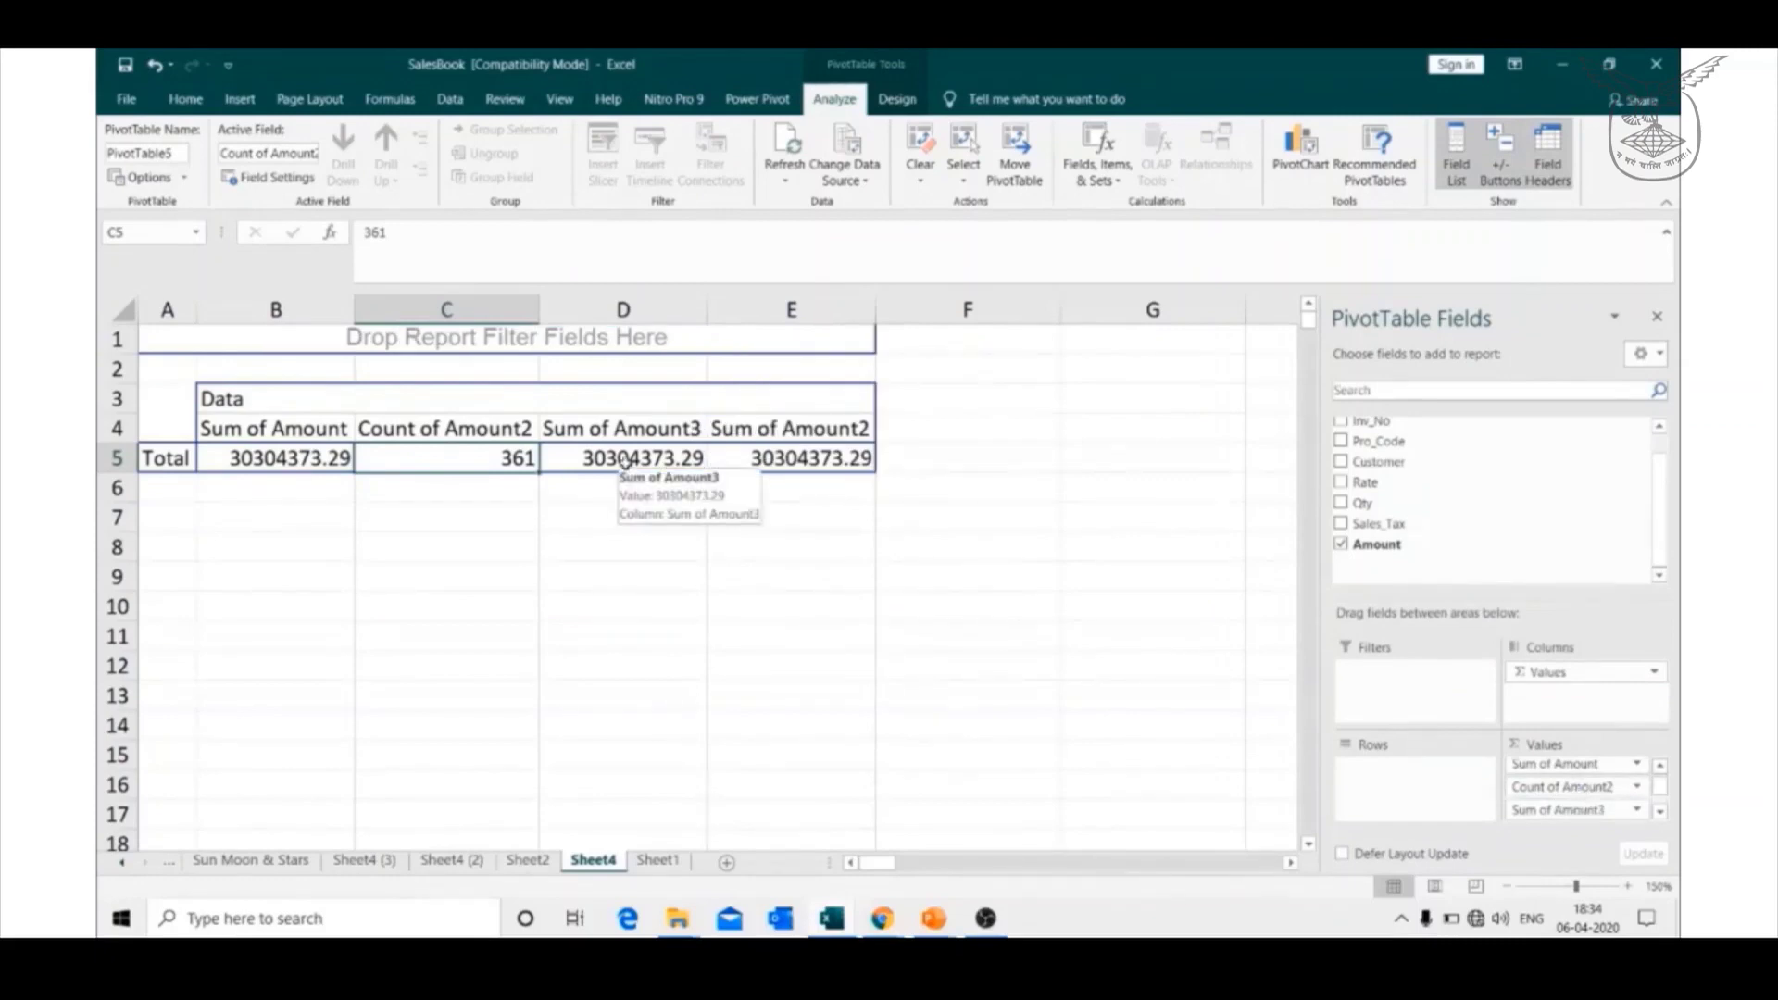
pyautogui.rightClick(494, 458)
pyautogui.moveTo(599, 630)
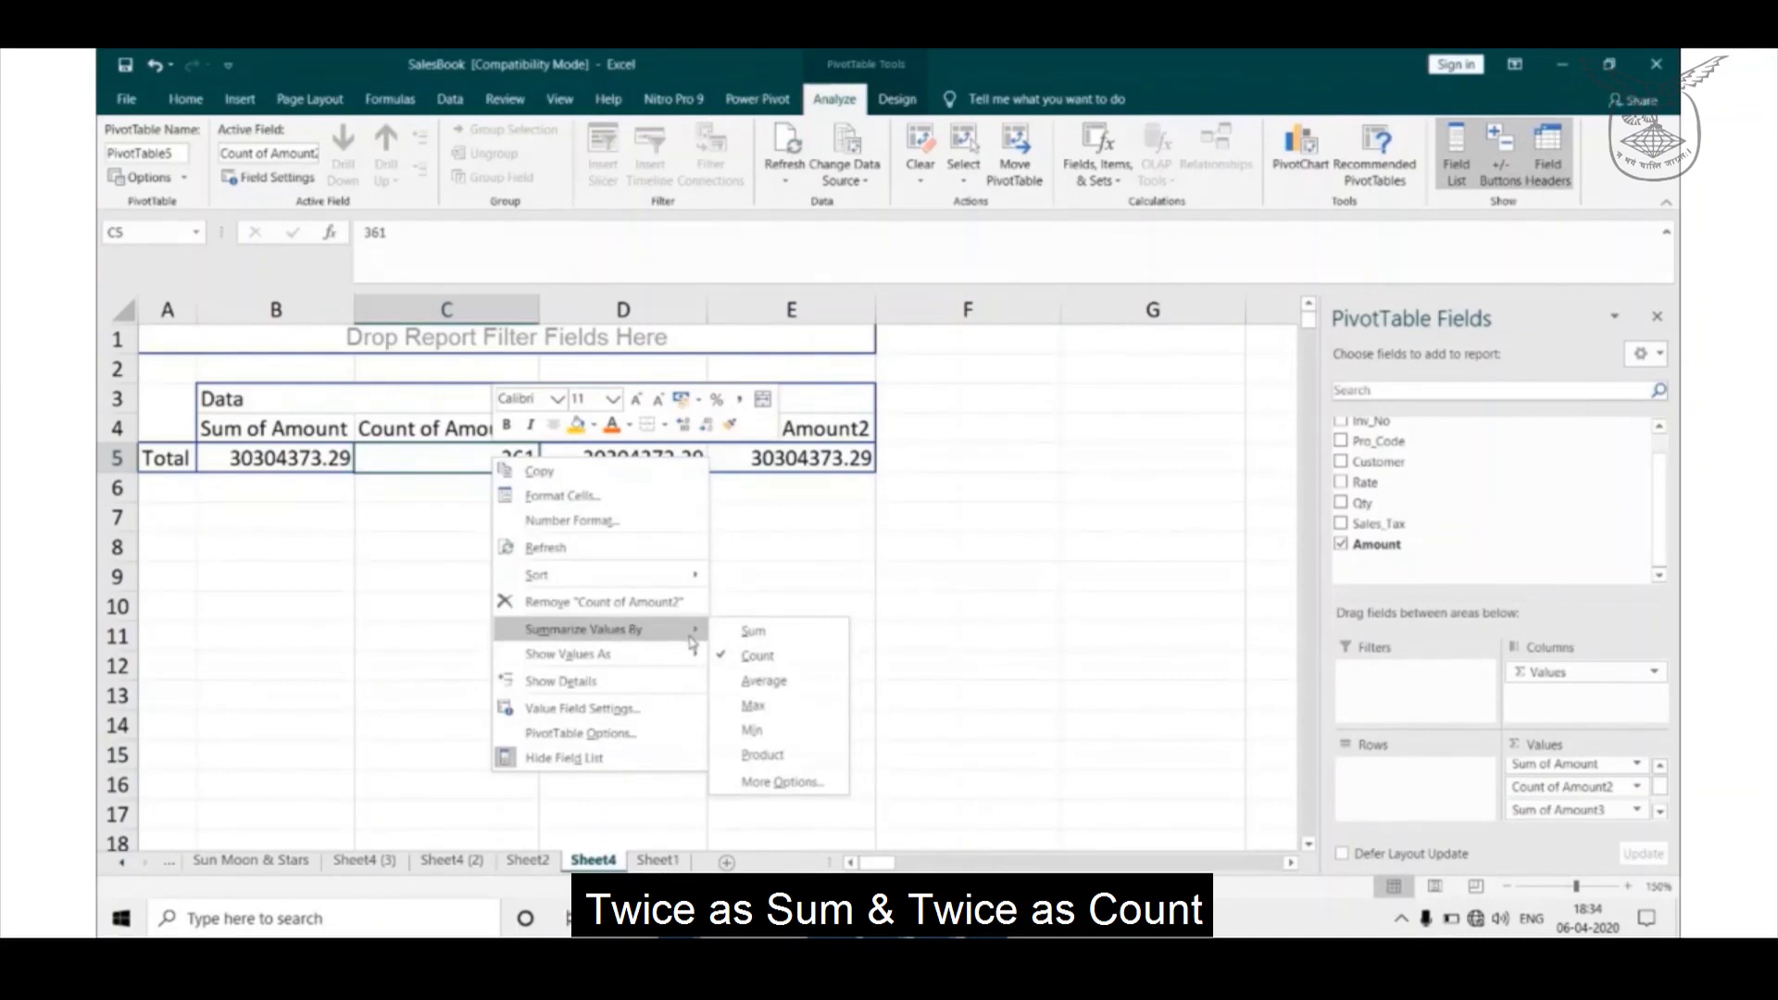
pyautogui.click(730, 632)
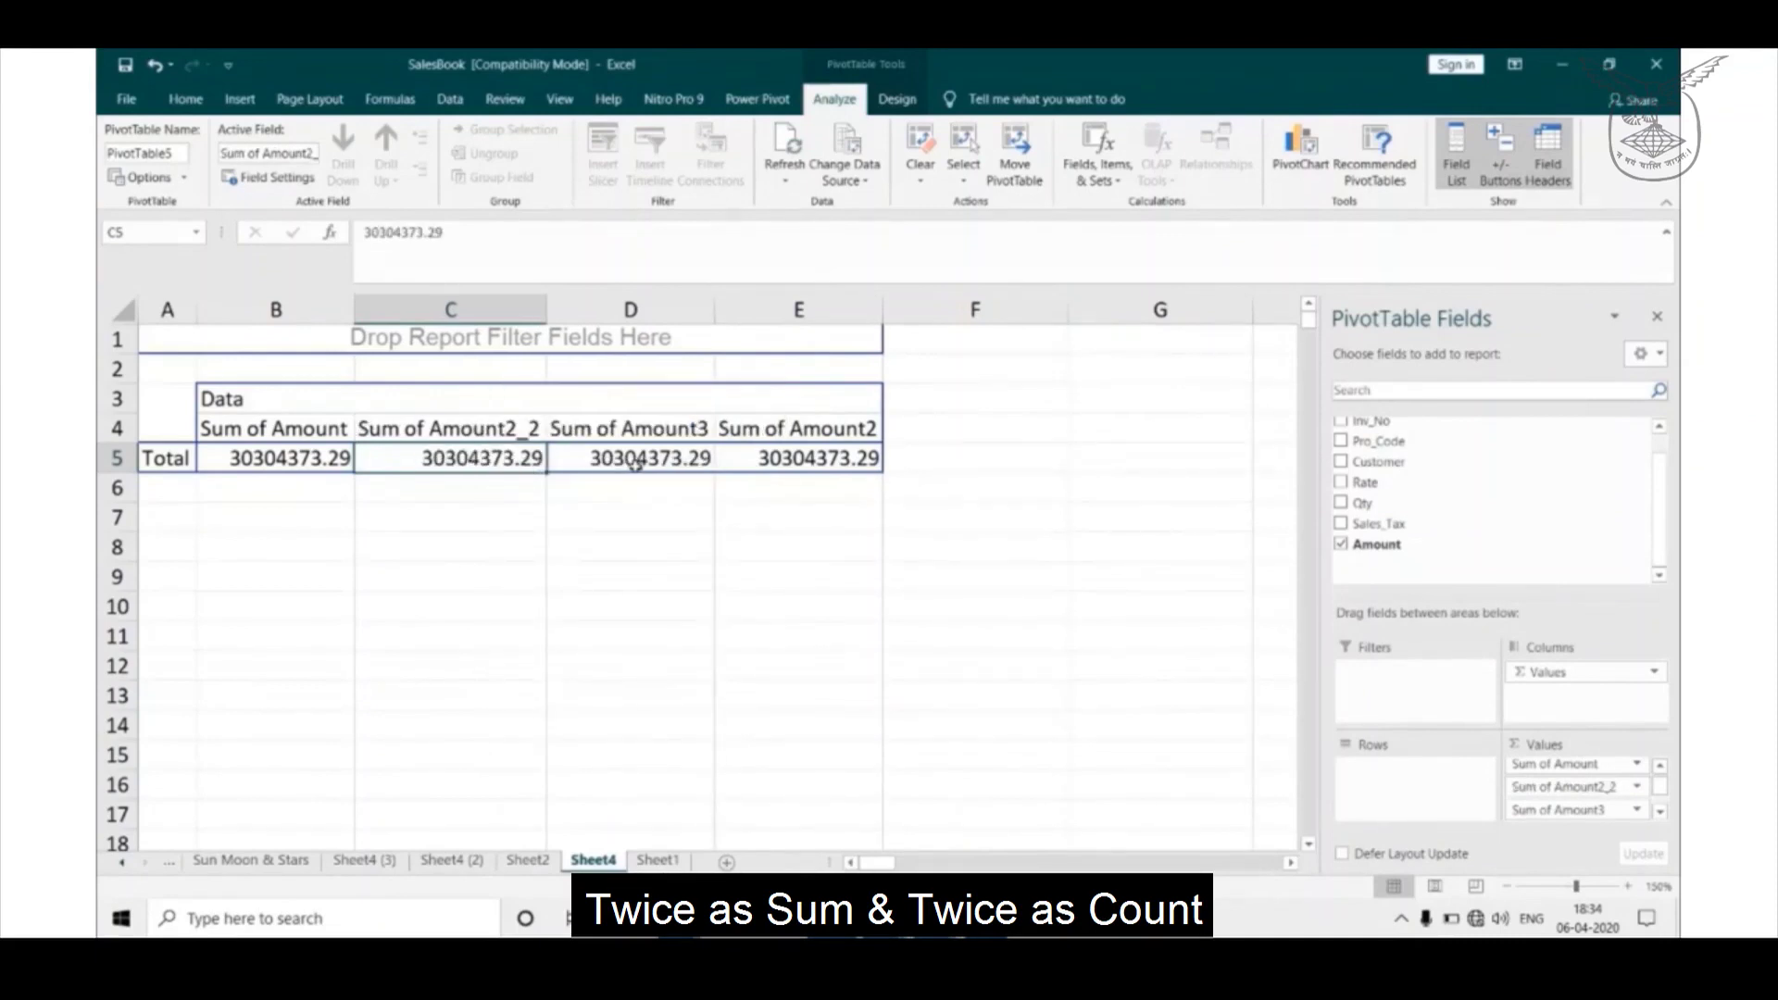
# - Show Sum of Amount2_2 as % of Column Total and summarise the third Amount column as a count
pyautogui.rightClick(506, 459)
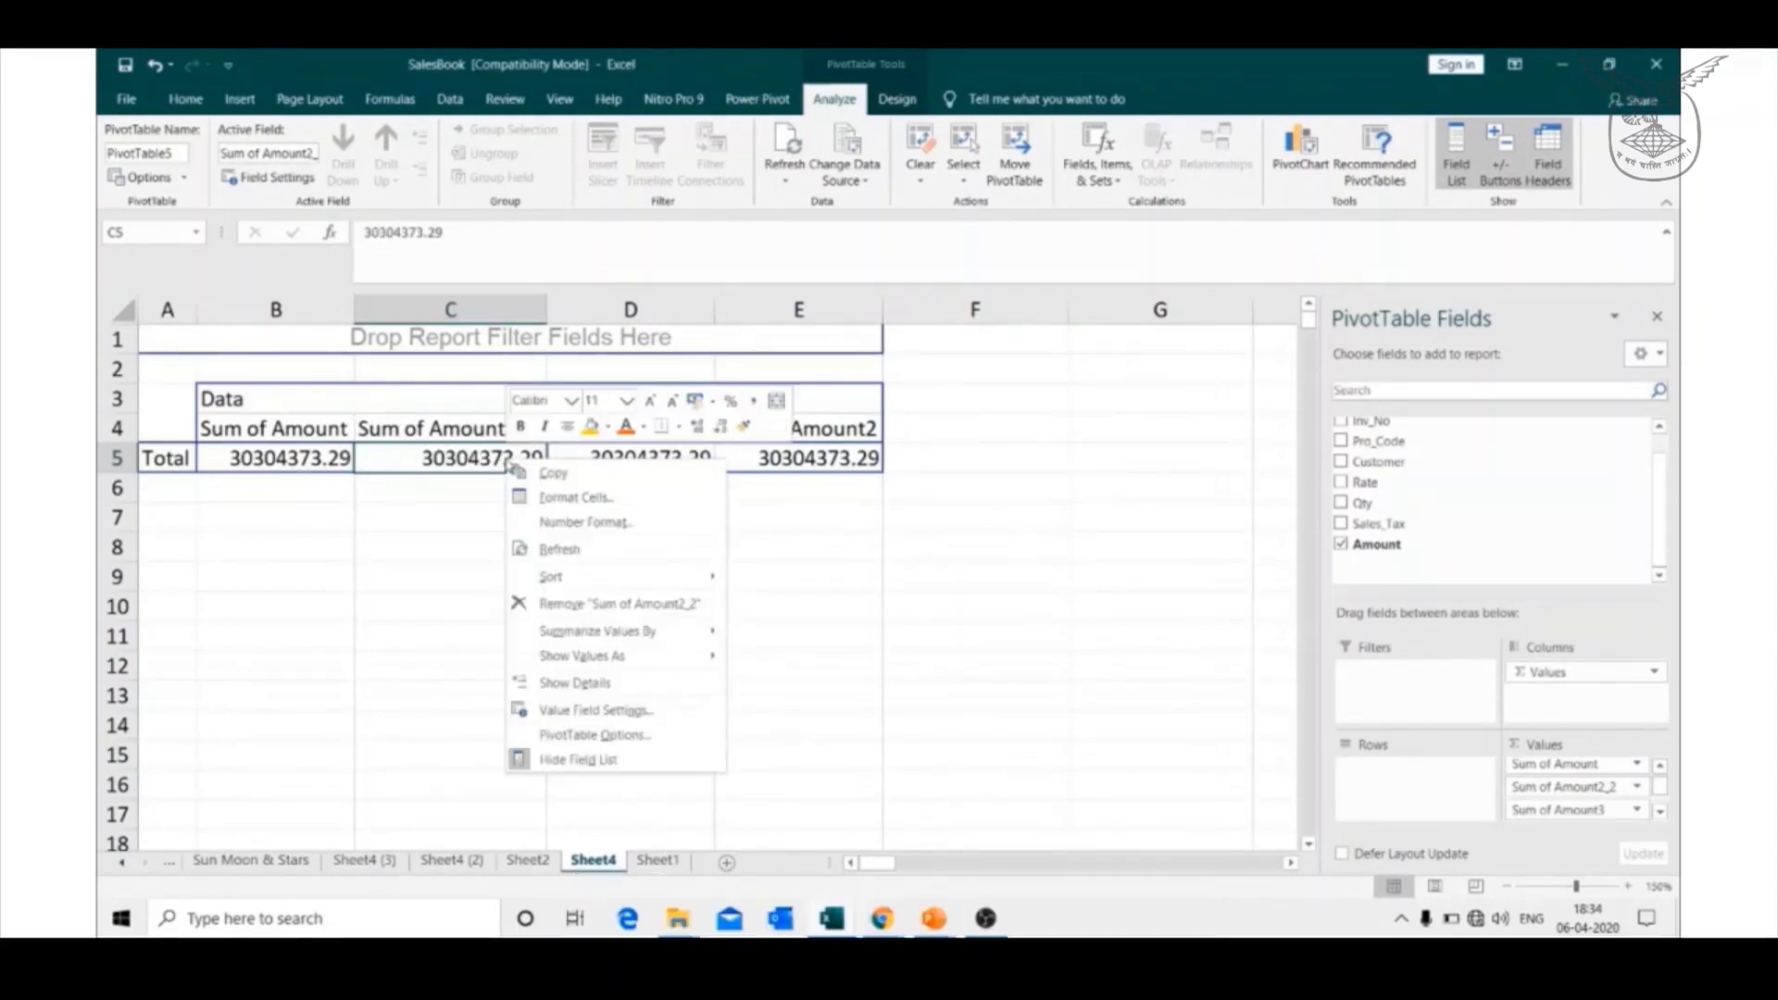
pyautogui.moveTo(661, 655)
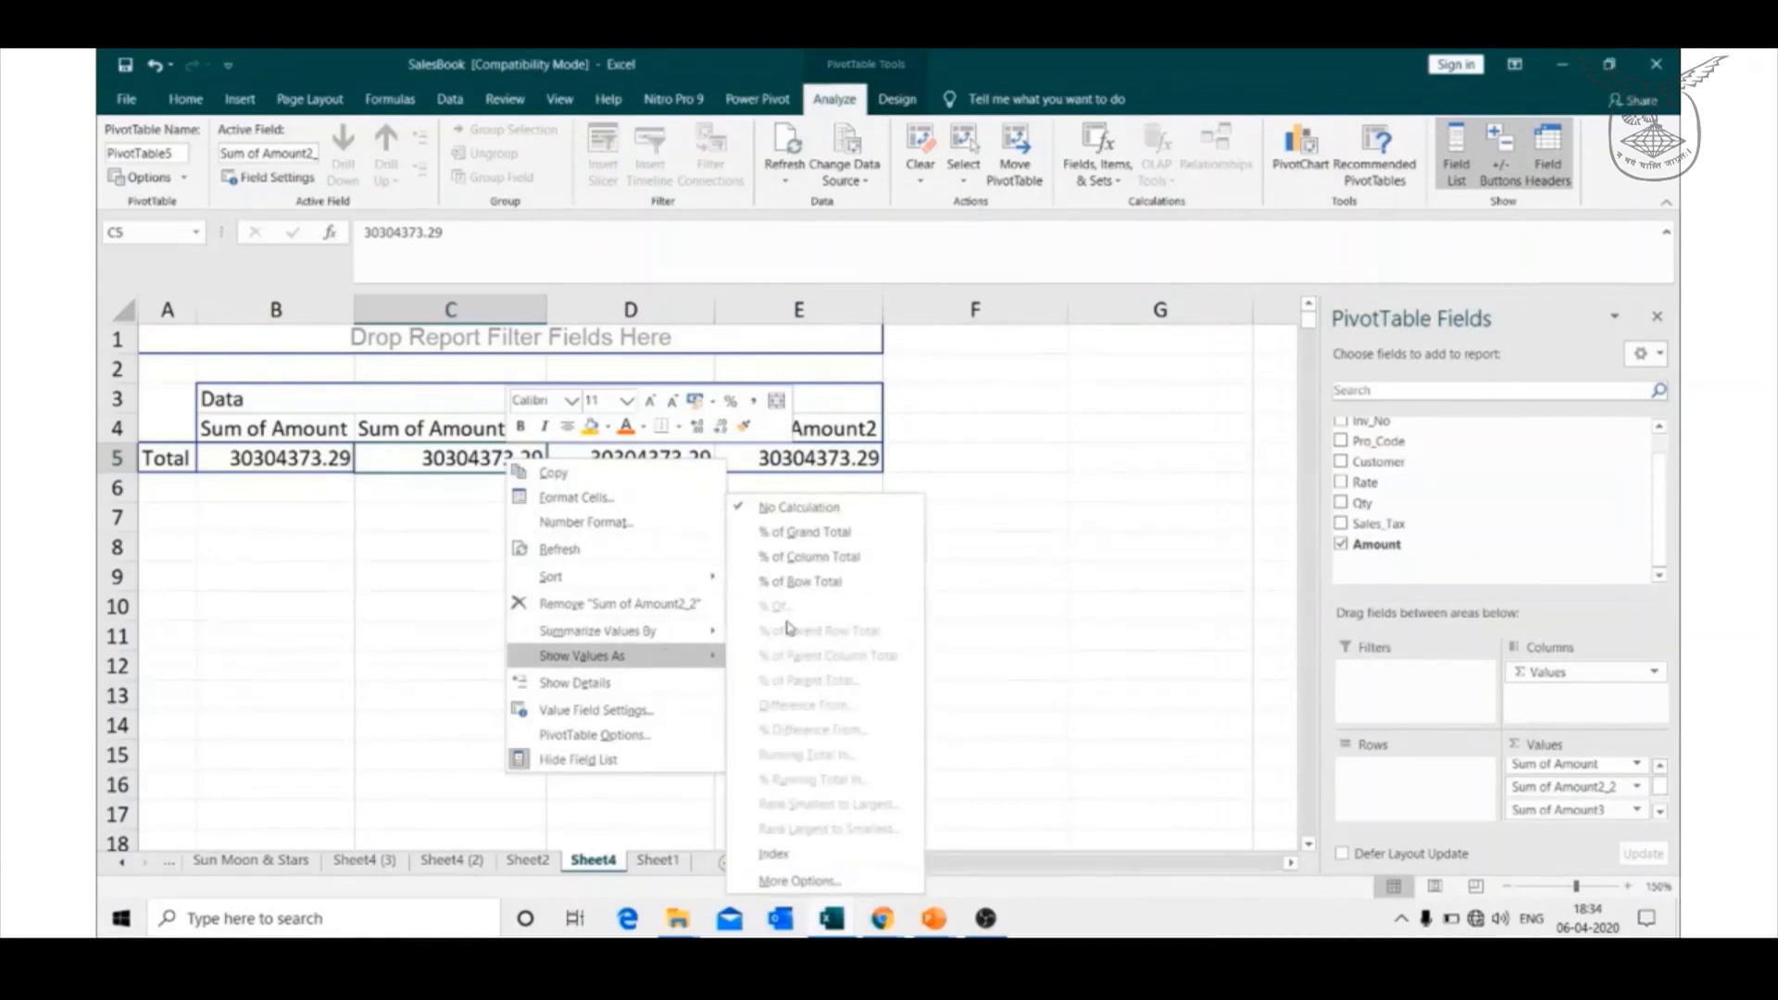
pyautogui.click(853, 572)
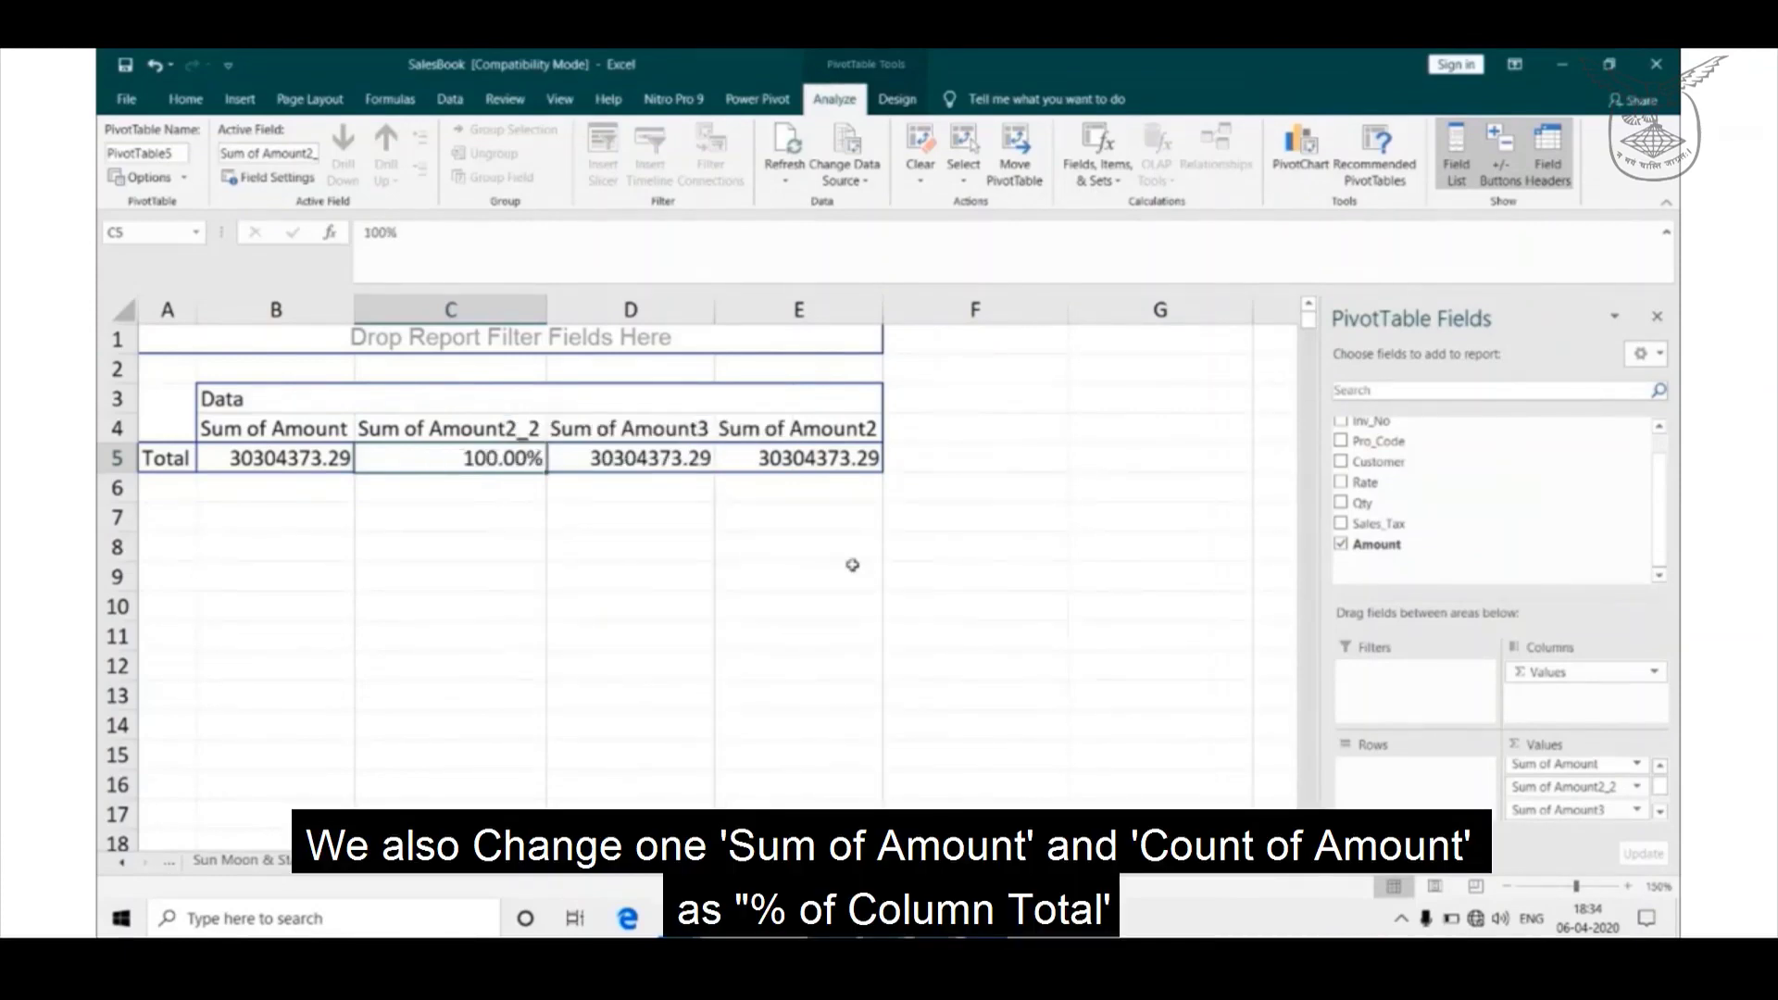
pyautogui.rightClick(670, 461)
pyautogui.moveTo(760, 633)
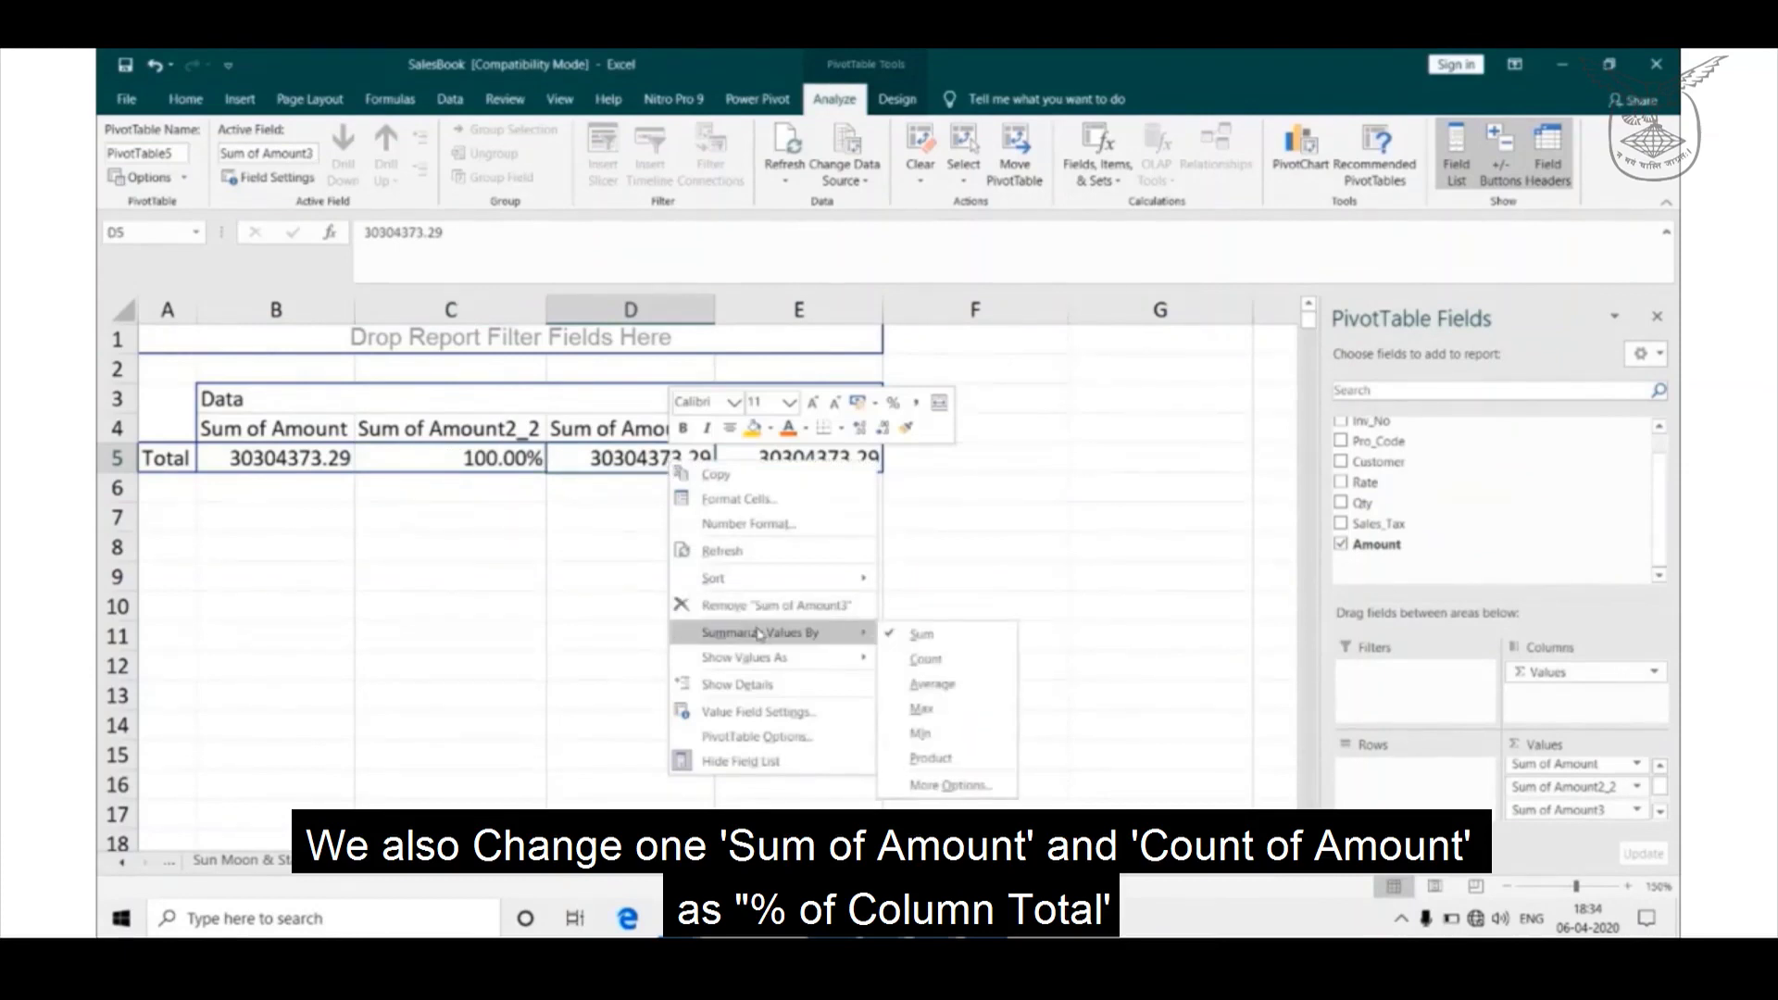
pyautogui.click(949, 663)
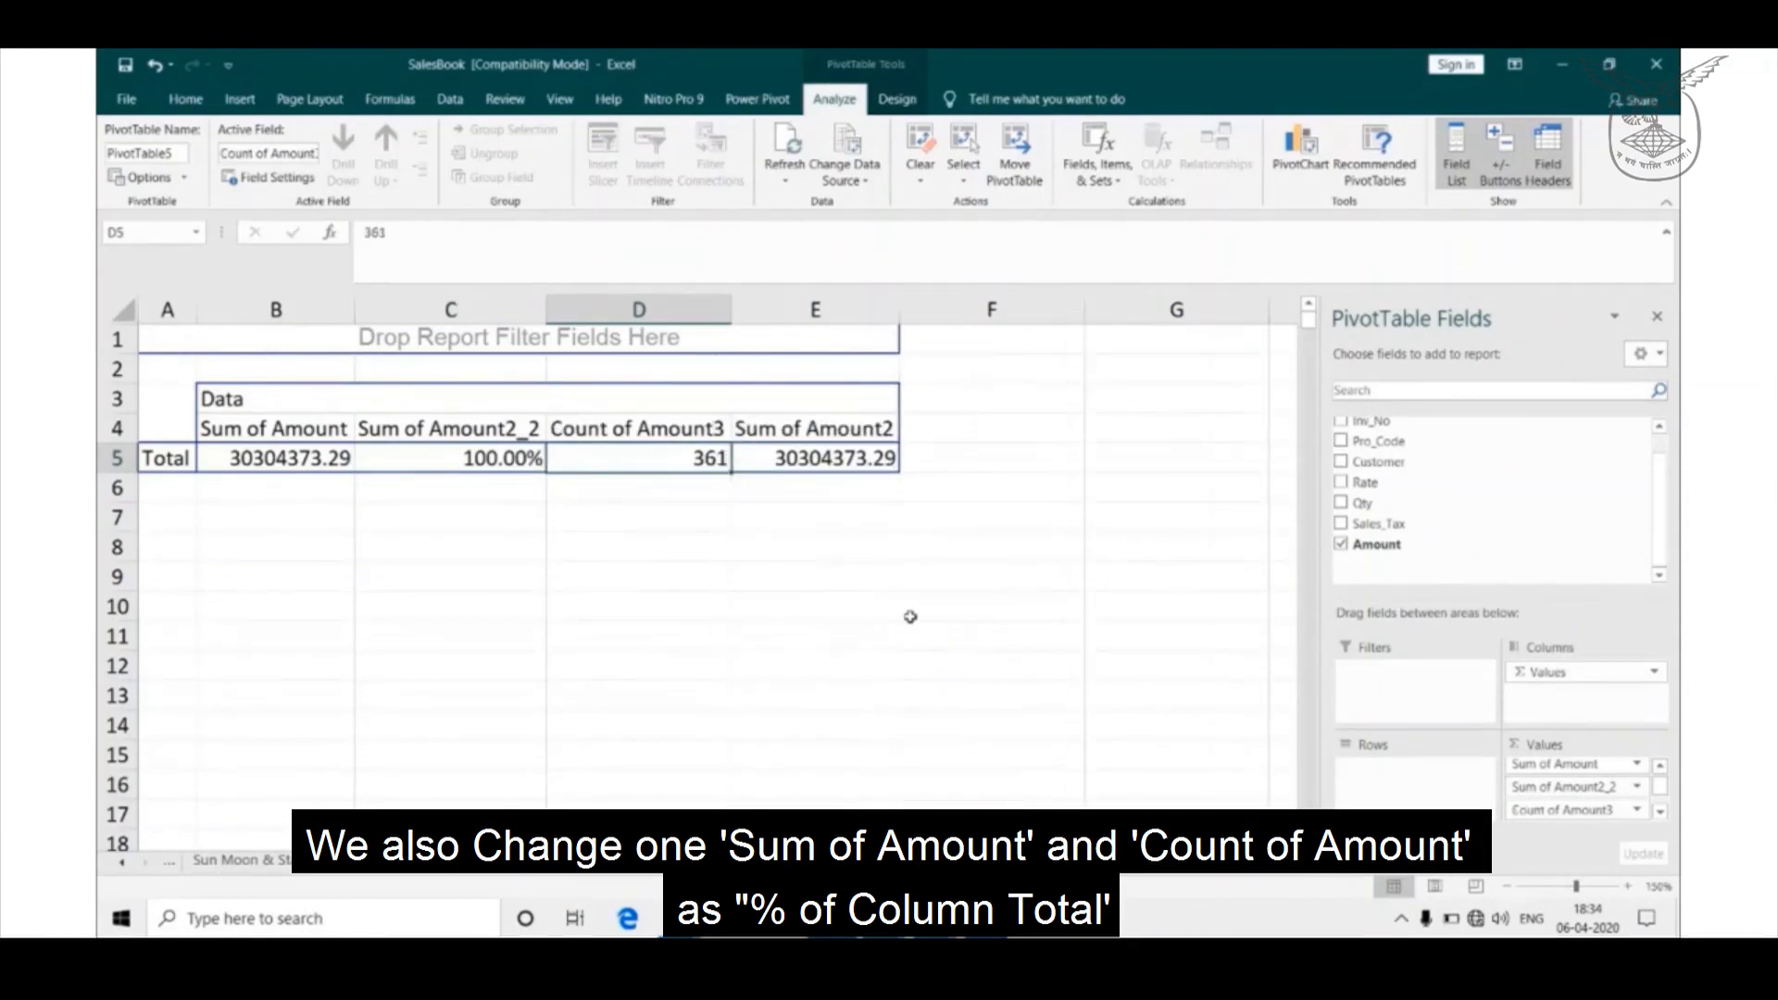
# - Make the last Amount column a count and show it as % of Column Total
pyautogui.rightClick(841, 465)
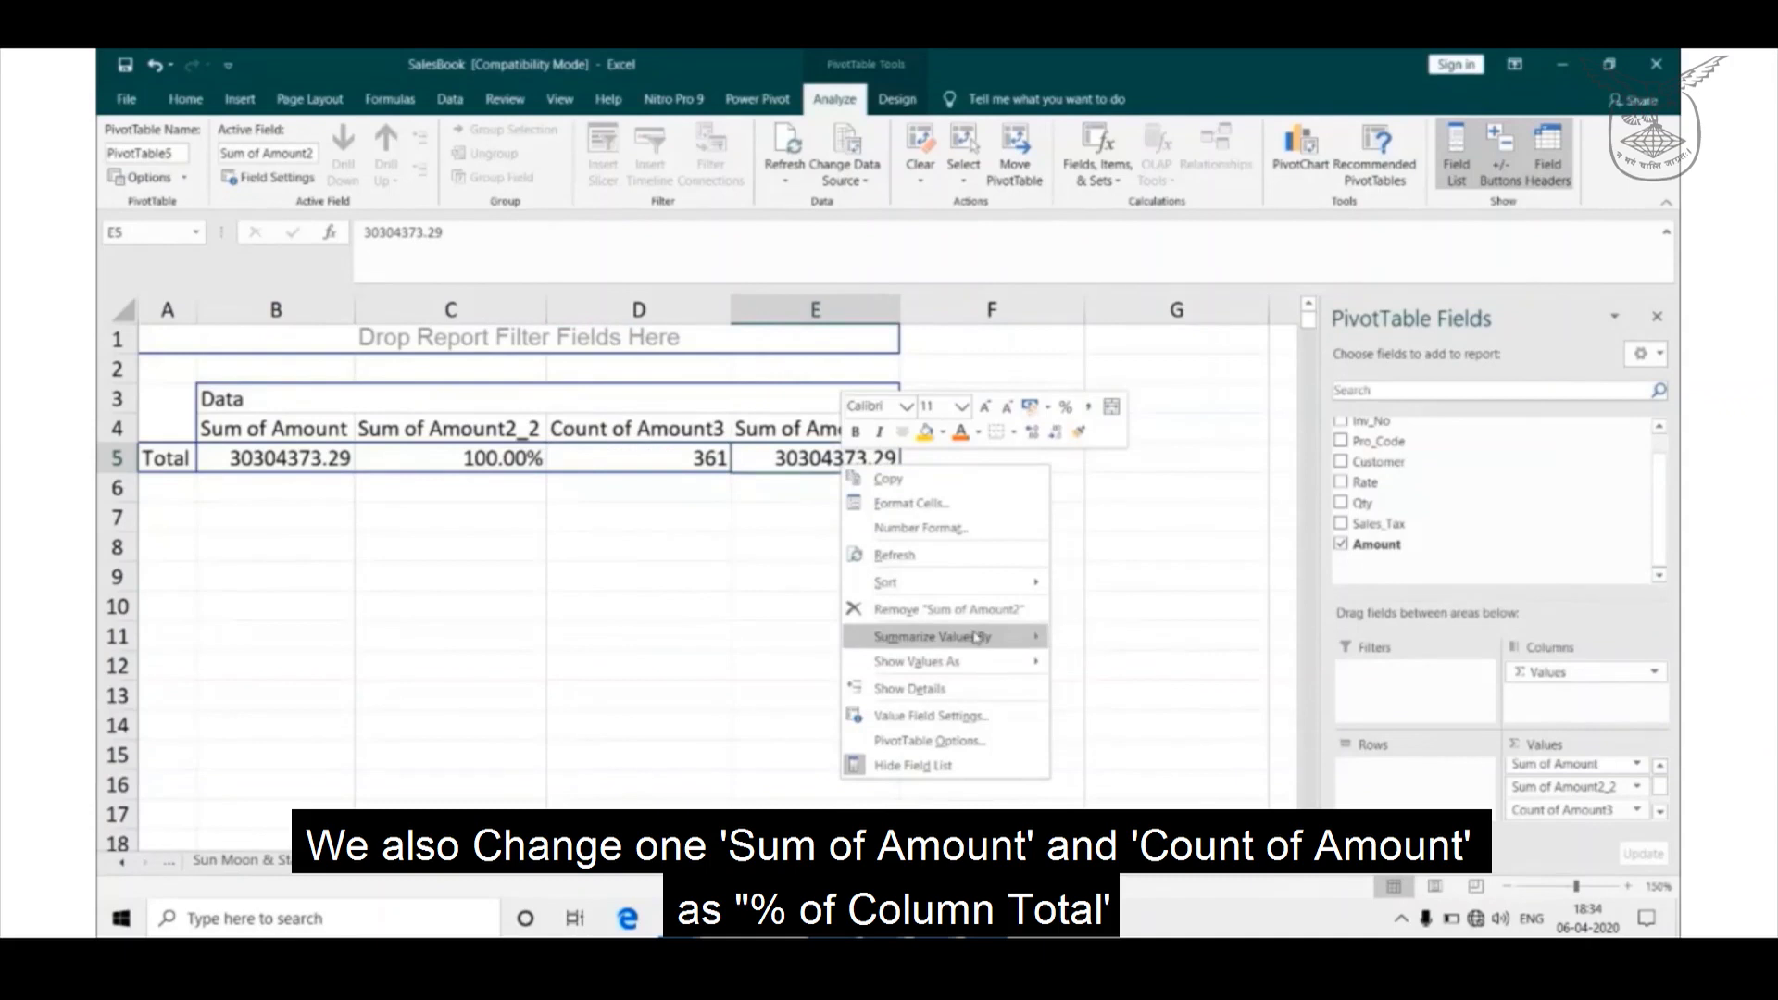
pyautogui.moveTo(974, 637)
pyautogui.click(1100, 665)
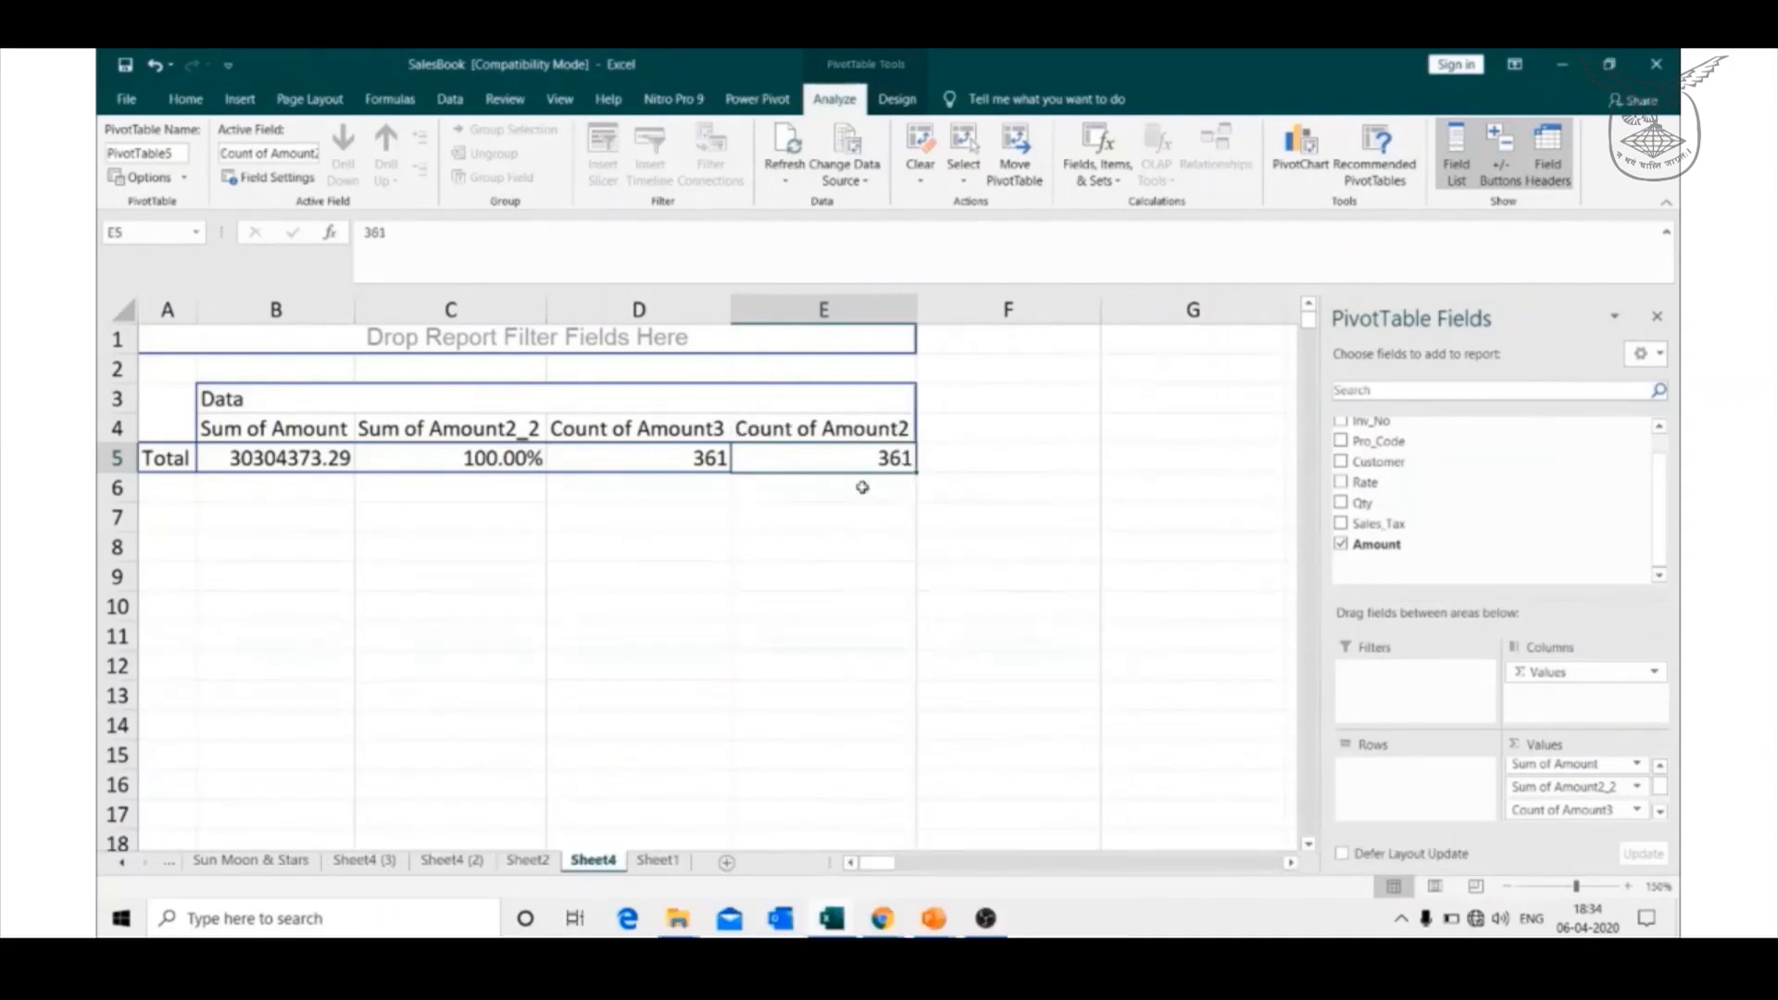
pyautogui.rightClick(810, 467)
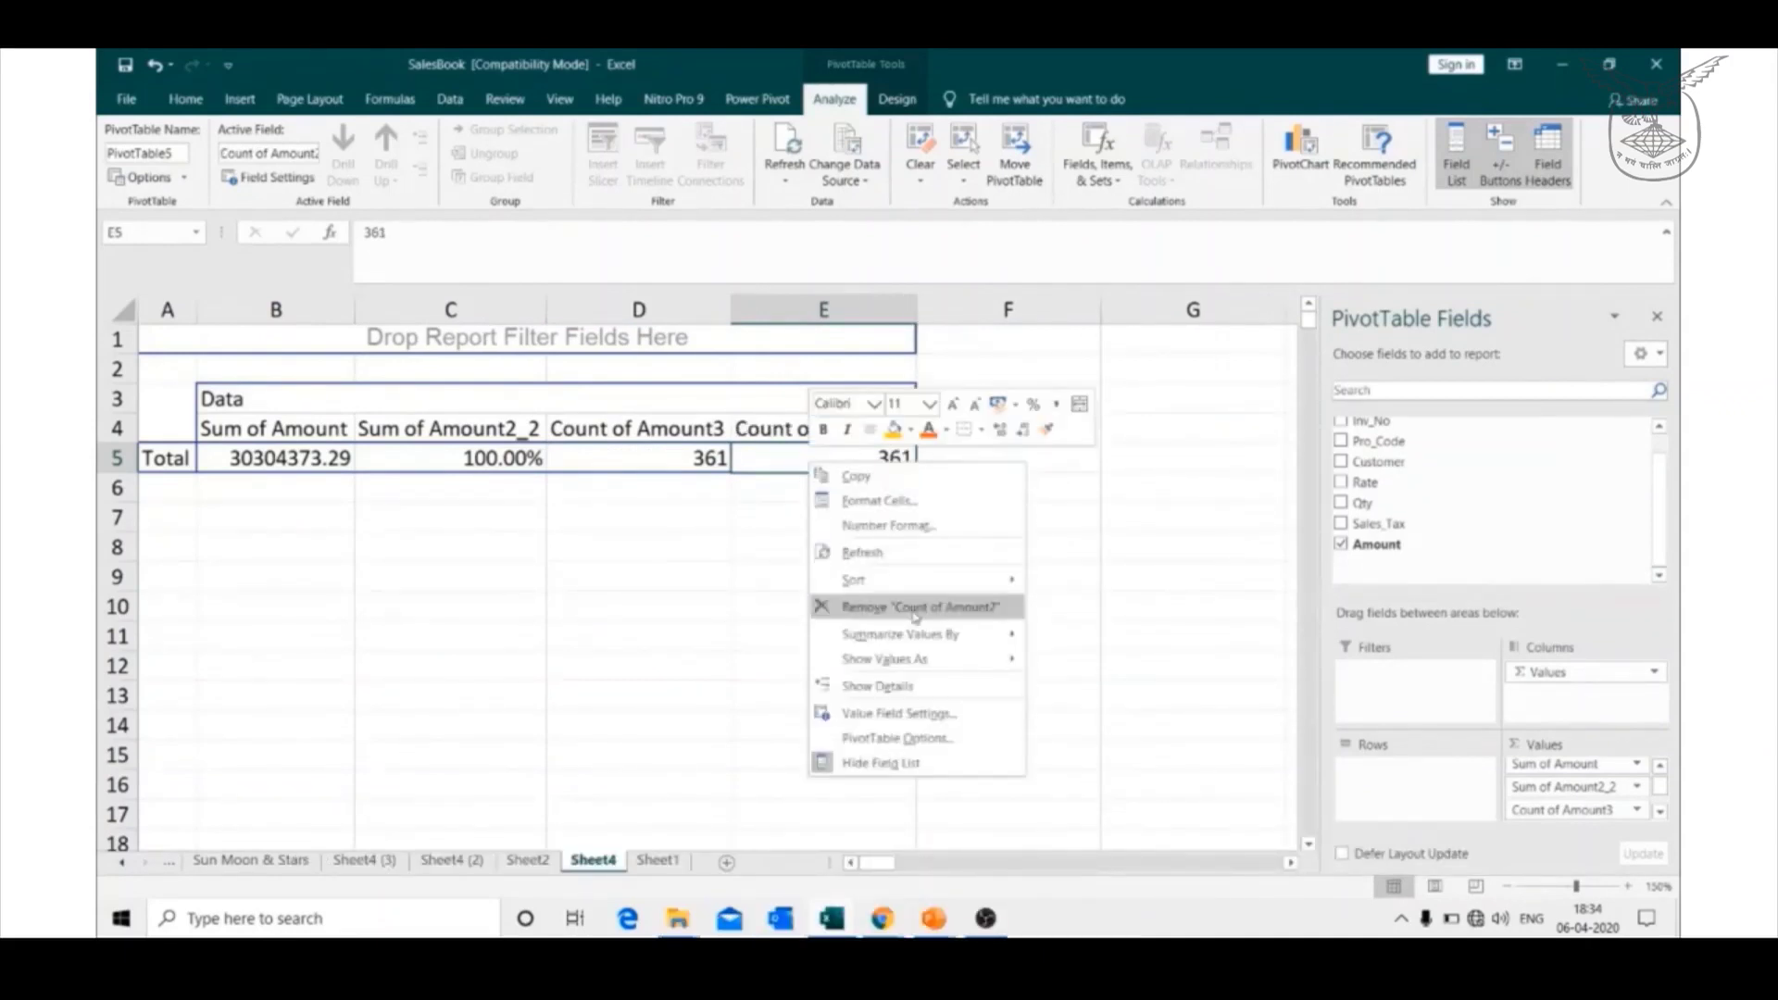
pyautogui.moveTo(957, 668)
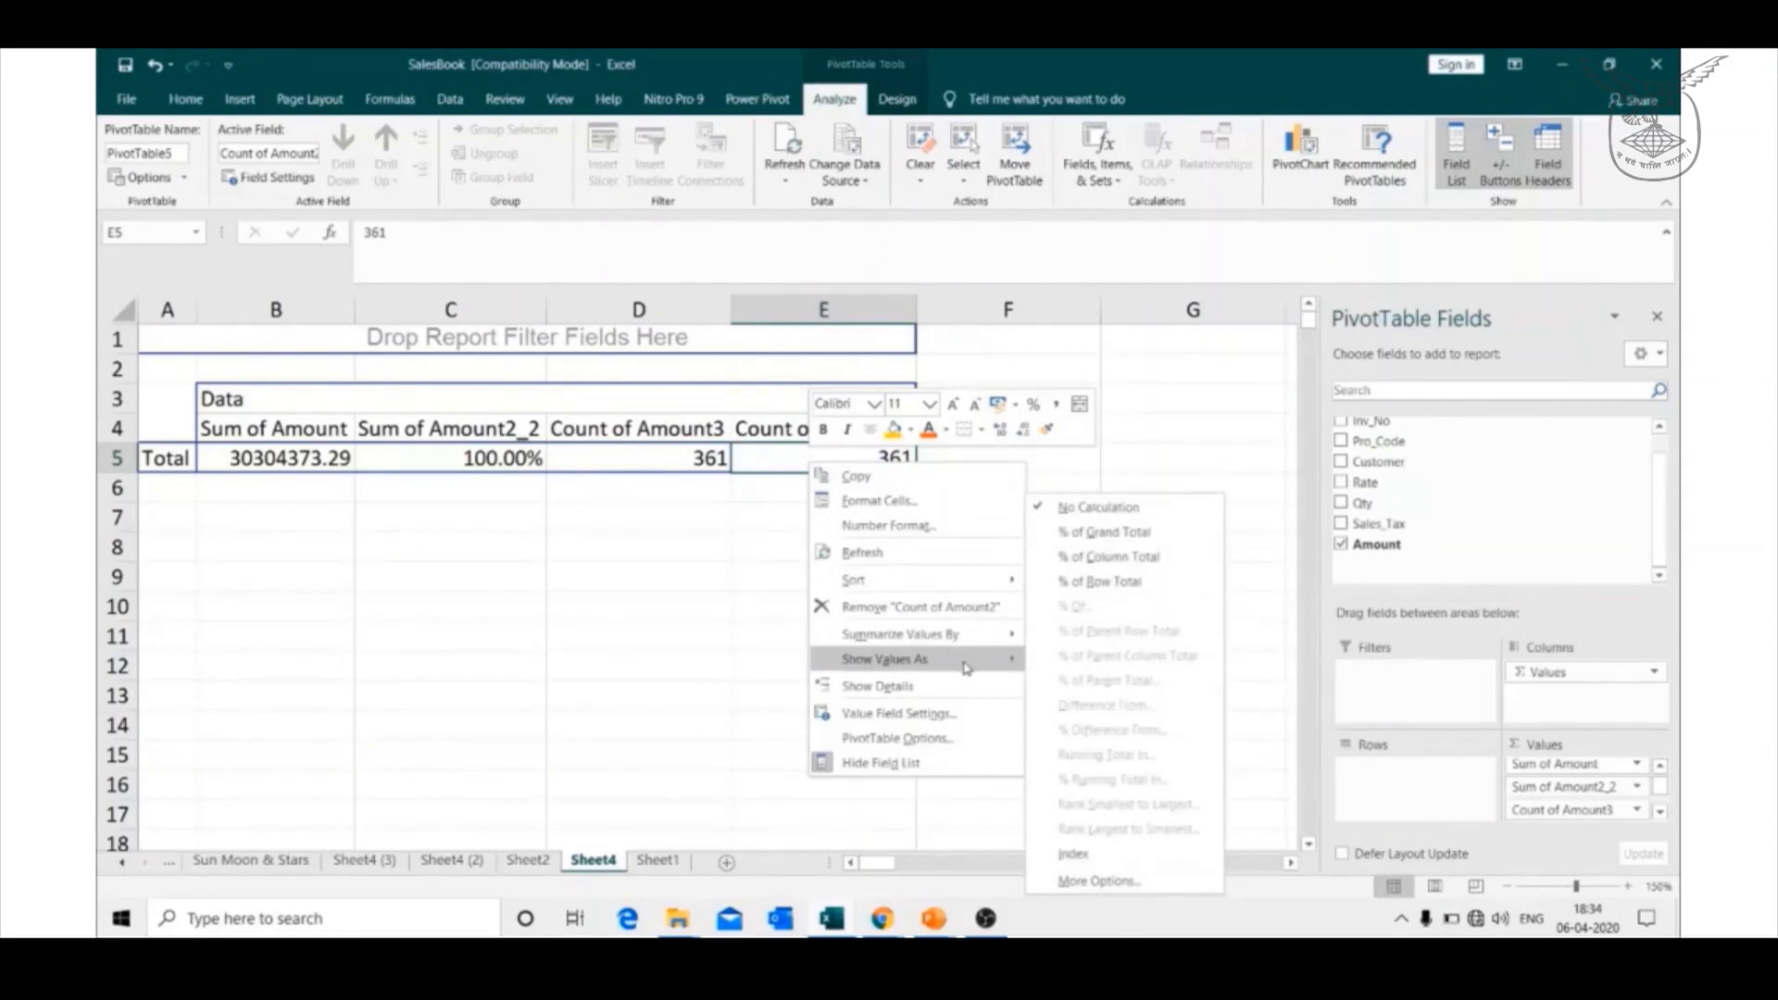
pyautogui.click(1112, 556)
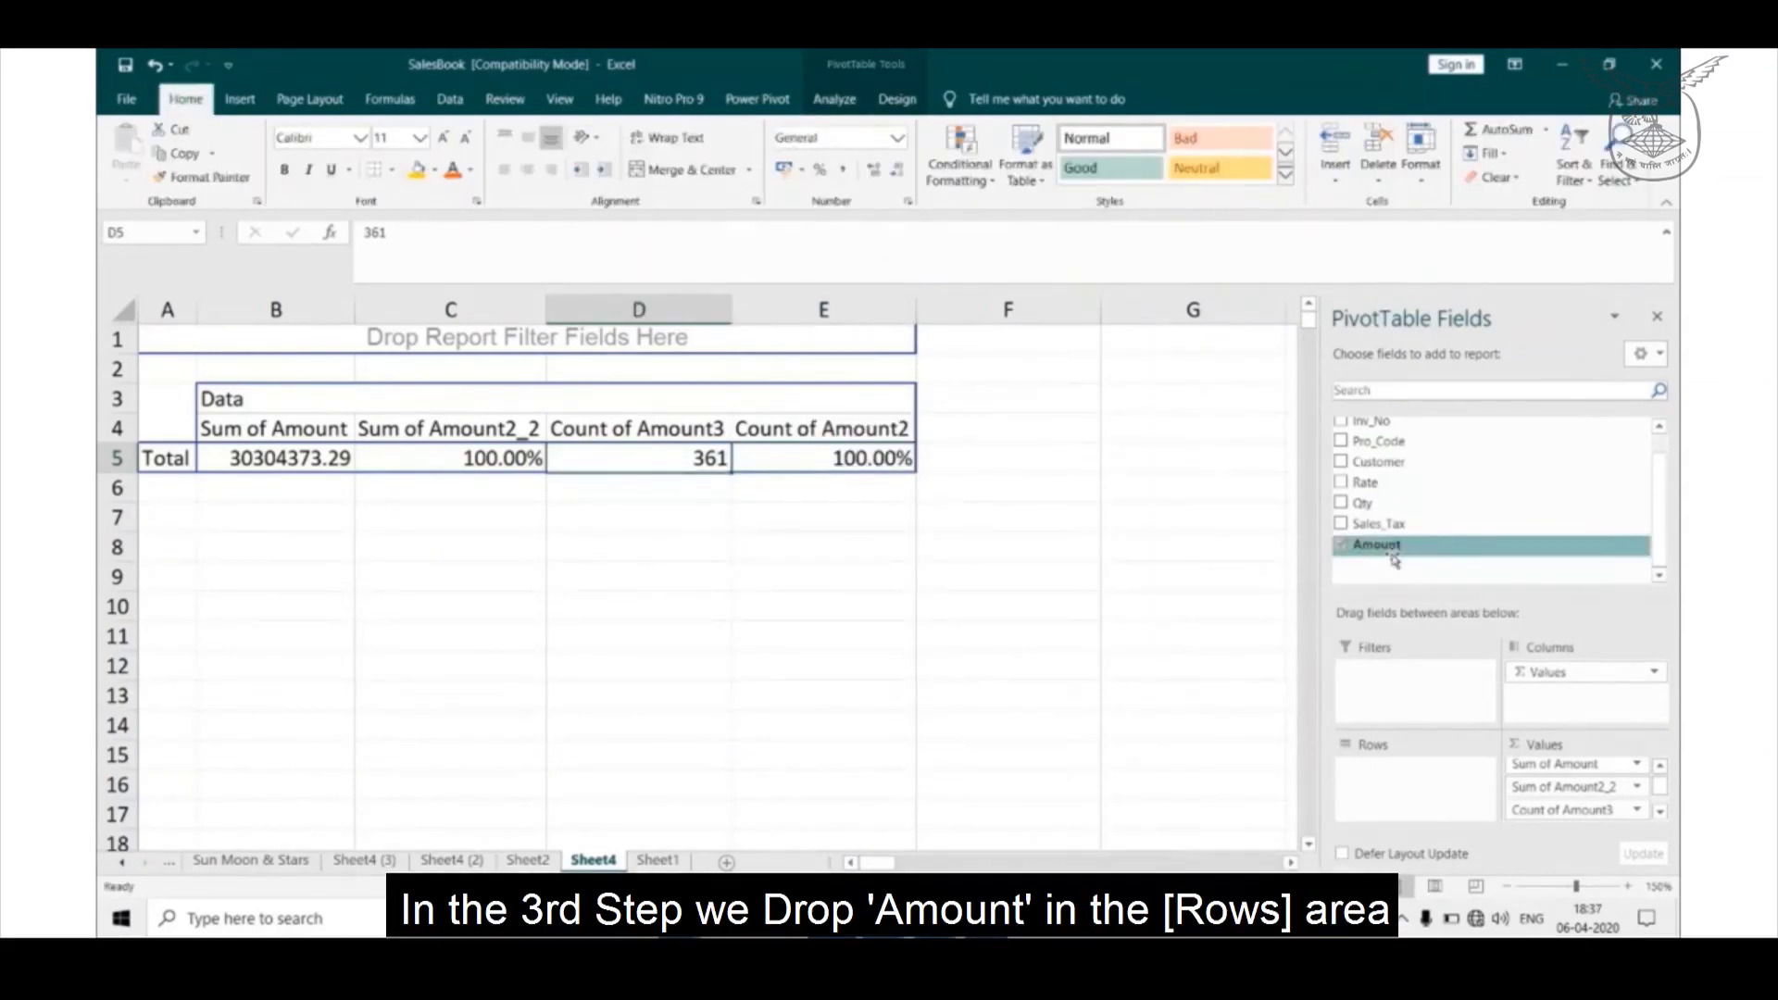
# - Move the Amount field into the pivot Rows so each individual amount is listed
pyautogui.moveTo(1394, 558); pyautogui.dragTo(1414, 786)
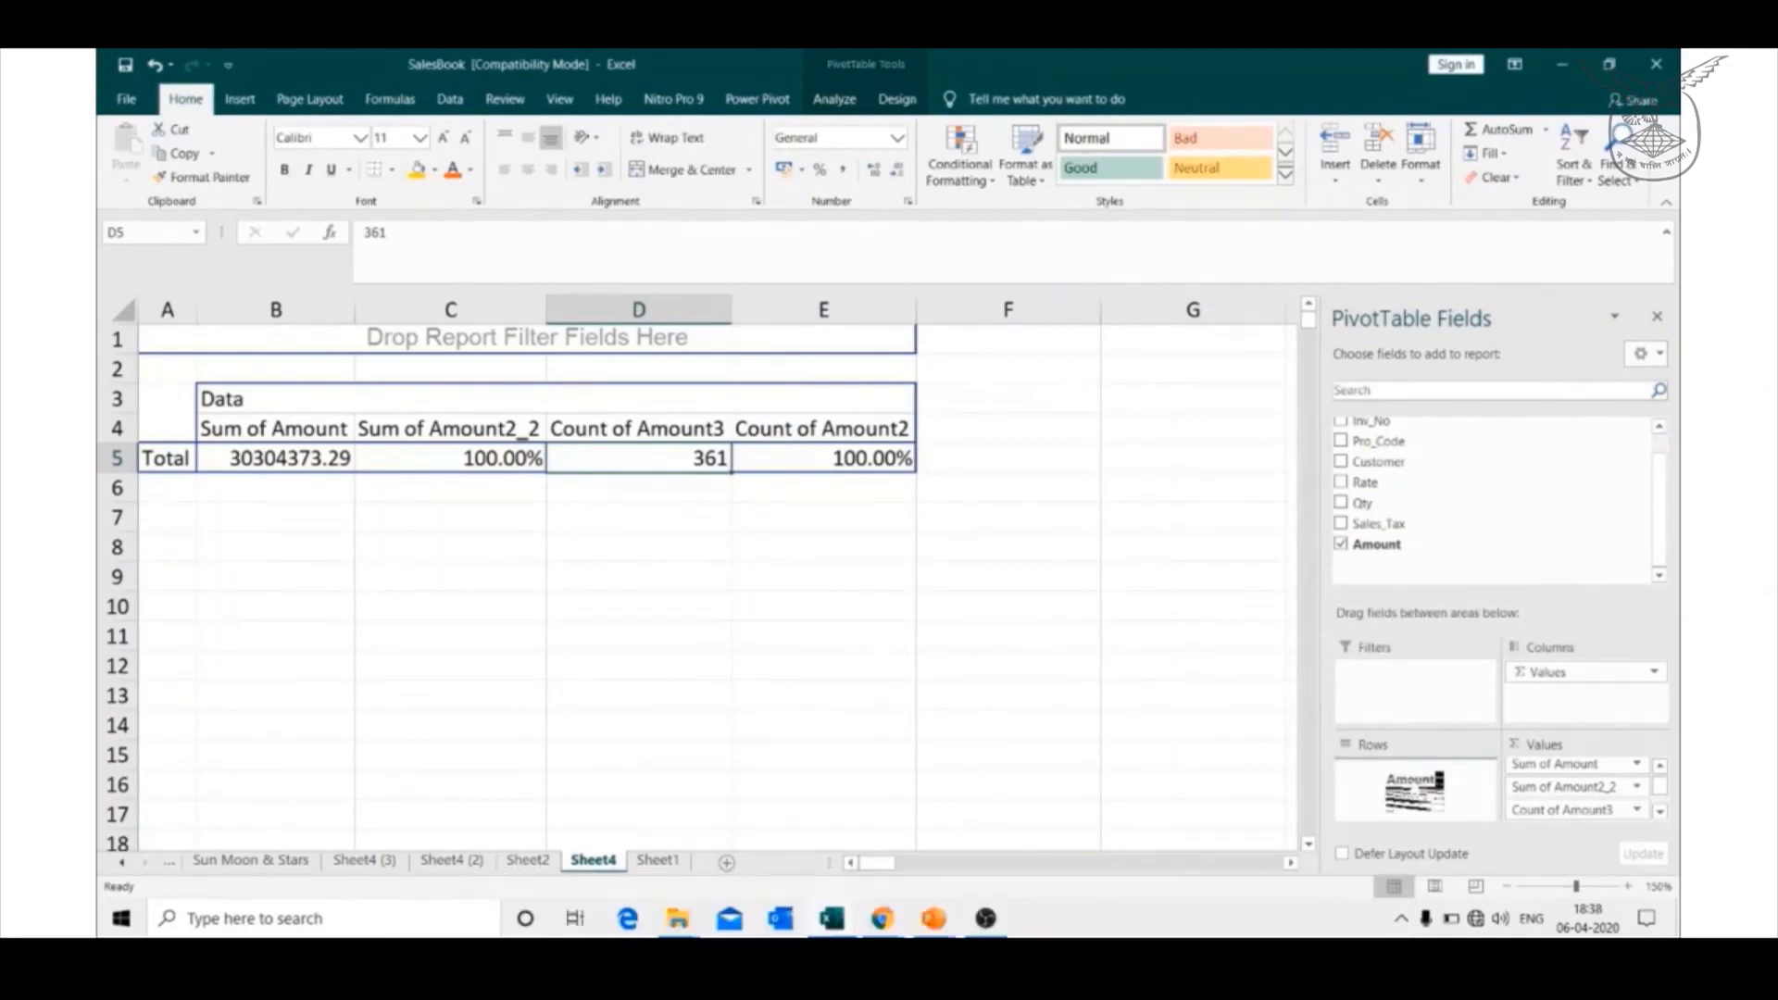
pyautogui.moveTo(1413, 785); pyautogui.dragTo(1411, 782)
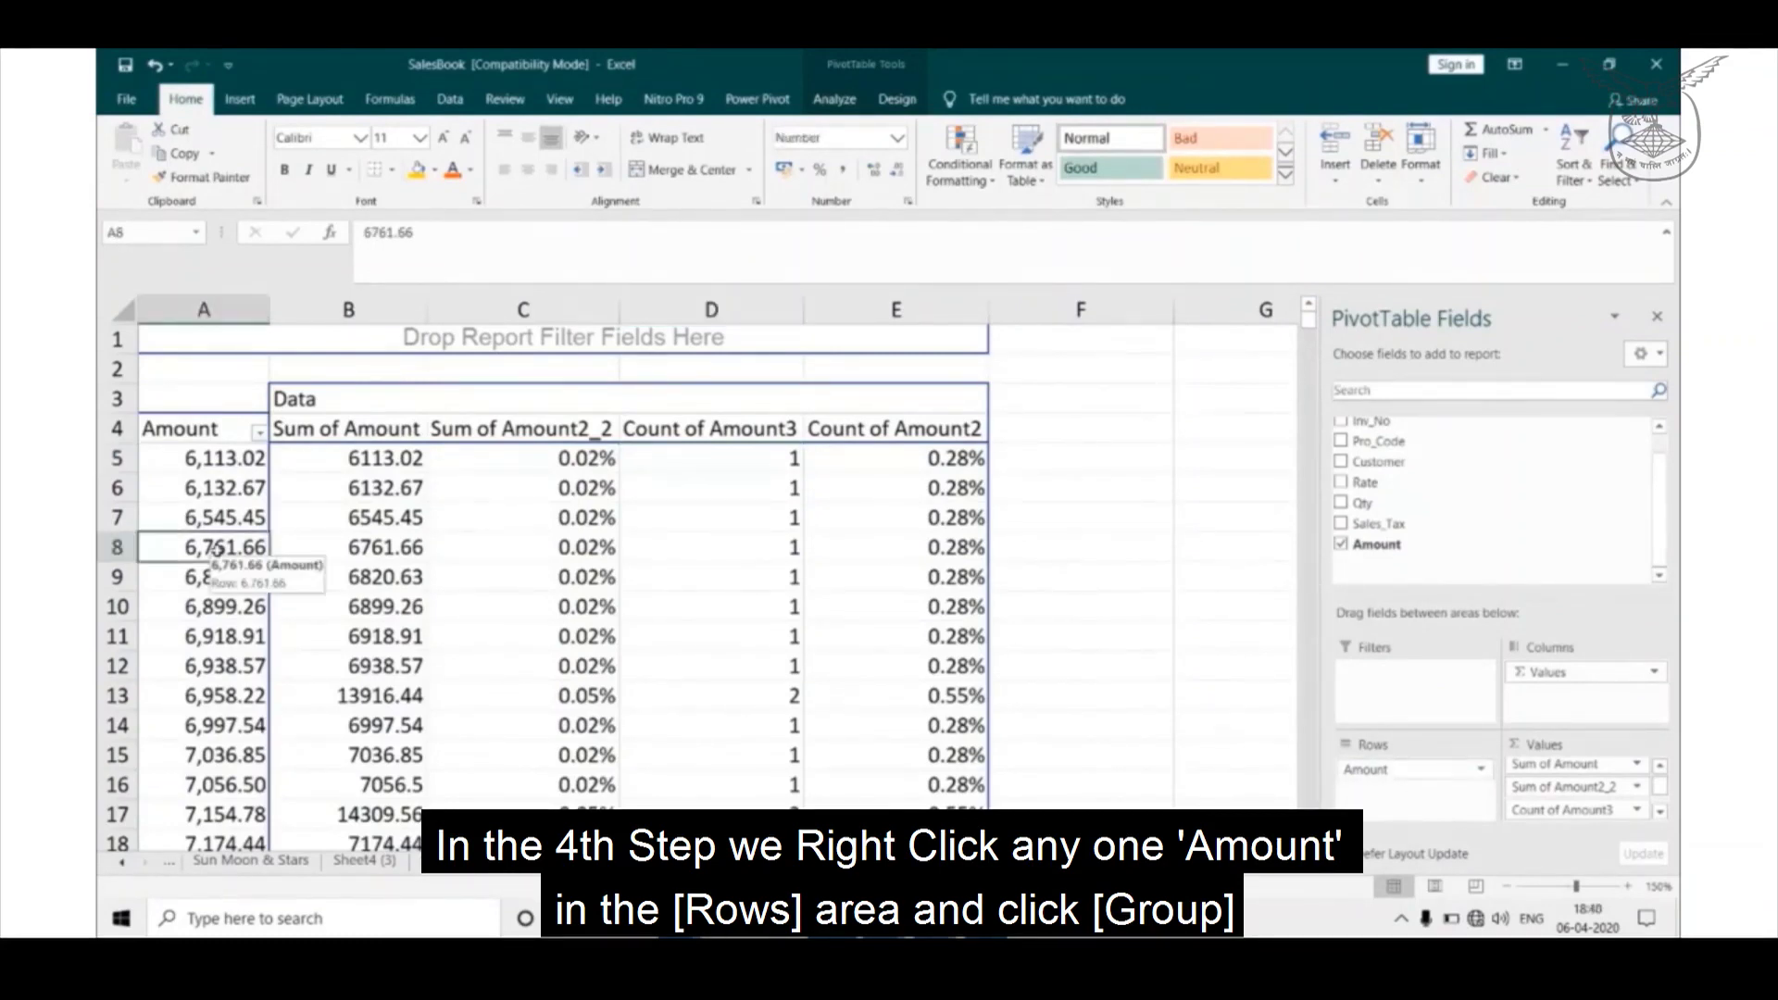
pyautogui.rightClick(220, 554)
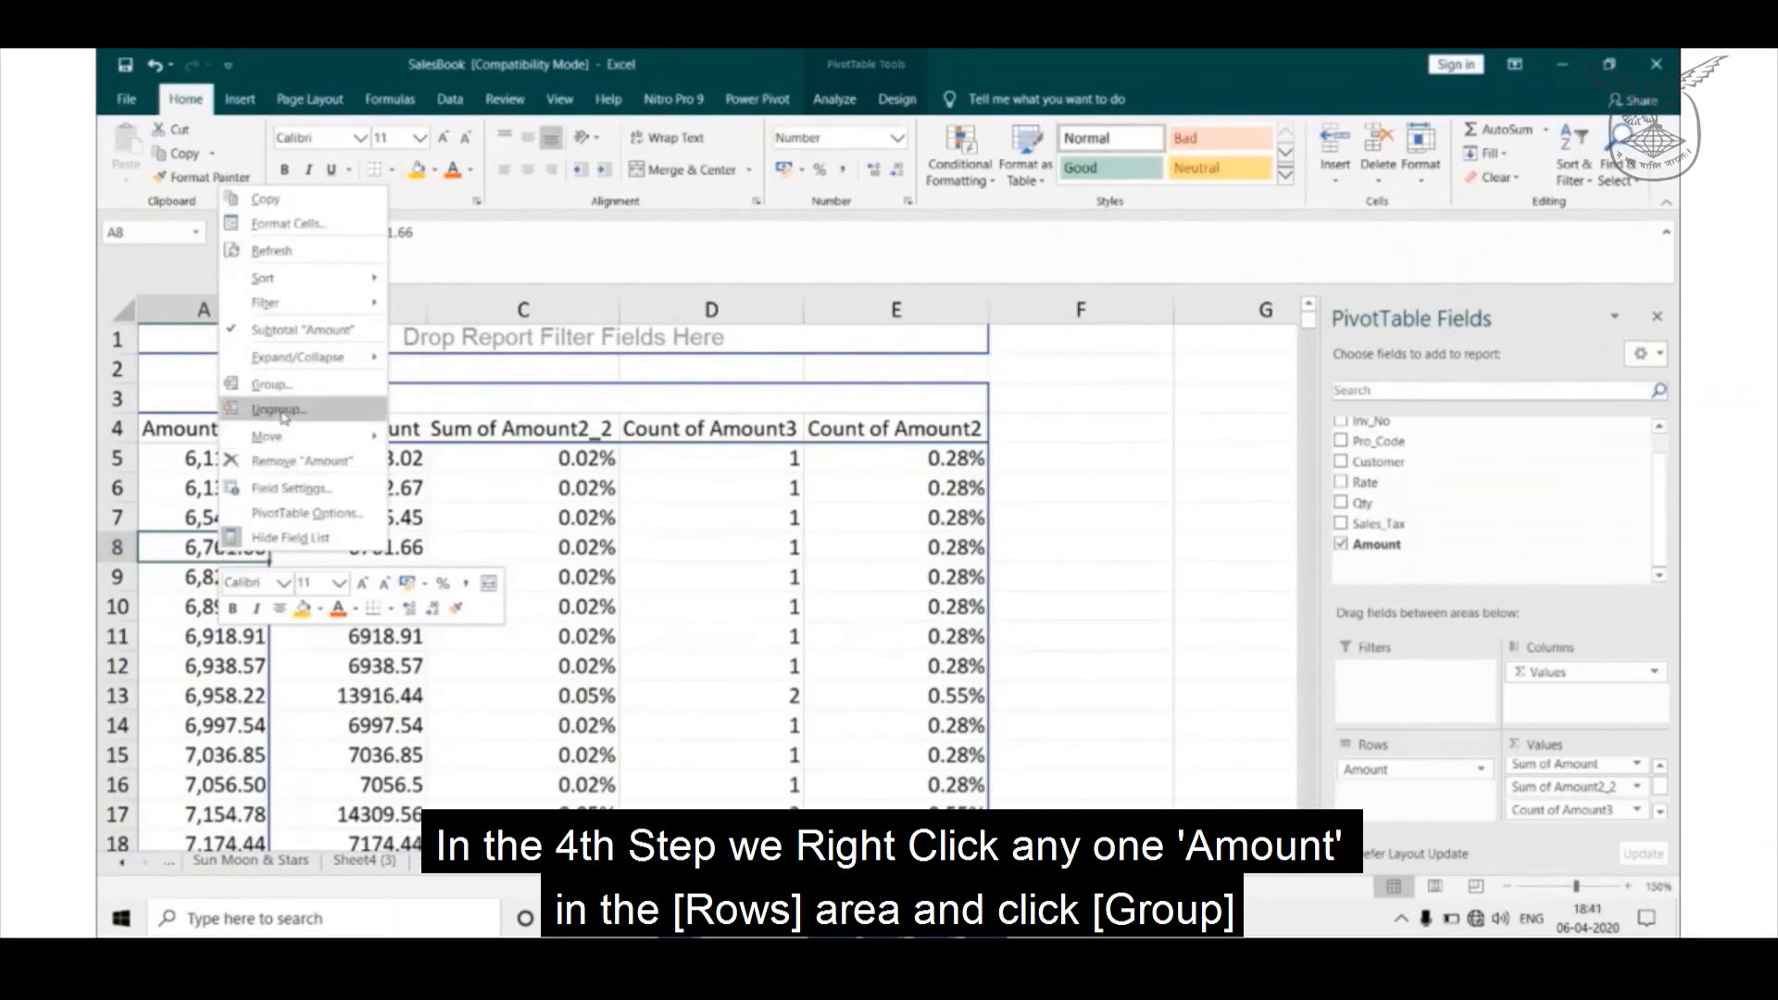
# - Group the Amount rows into 100000-wide bands starting at 0
pyautogui.click(268, 384)
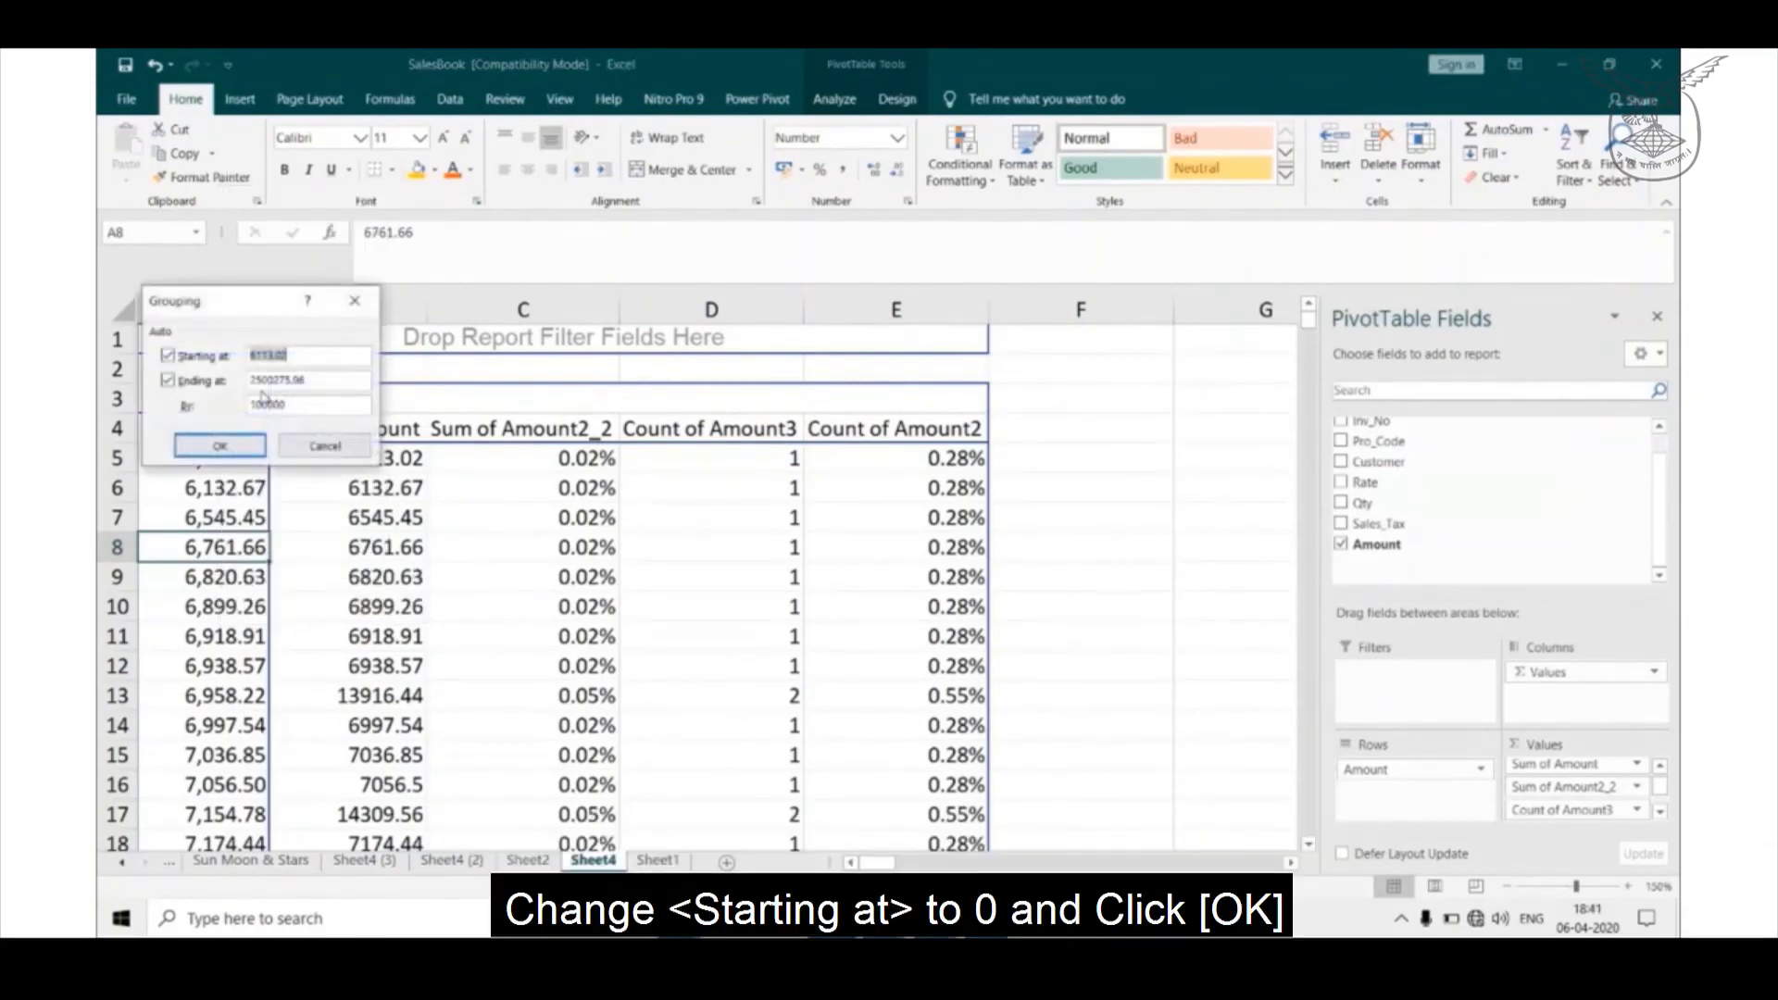
pyautogui.click(325, 357)
pyautogui.press('BackSpace')
pyautogui.press('BackSpace')
pyautogui.press('BackSpace')
pyautogui.press('BackSpace')
pyautogui.press('BackSpace')
pyautogui.press('BackSpace')
pyautogui.press('BackSpace')
pyautogui.write('0')
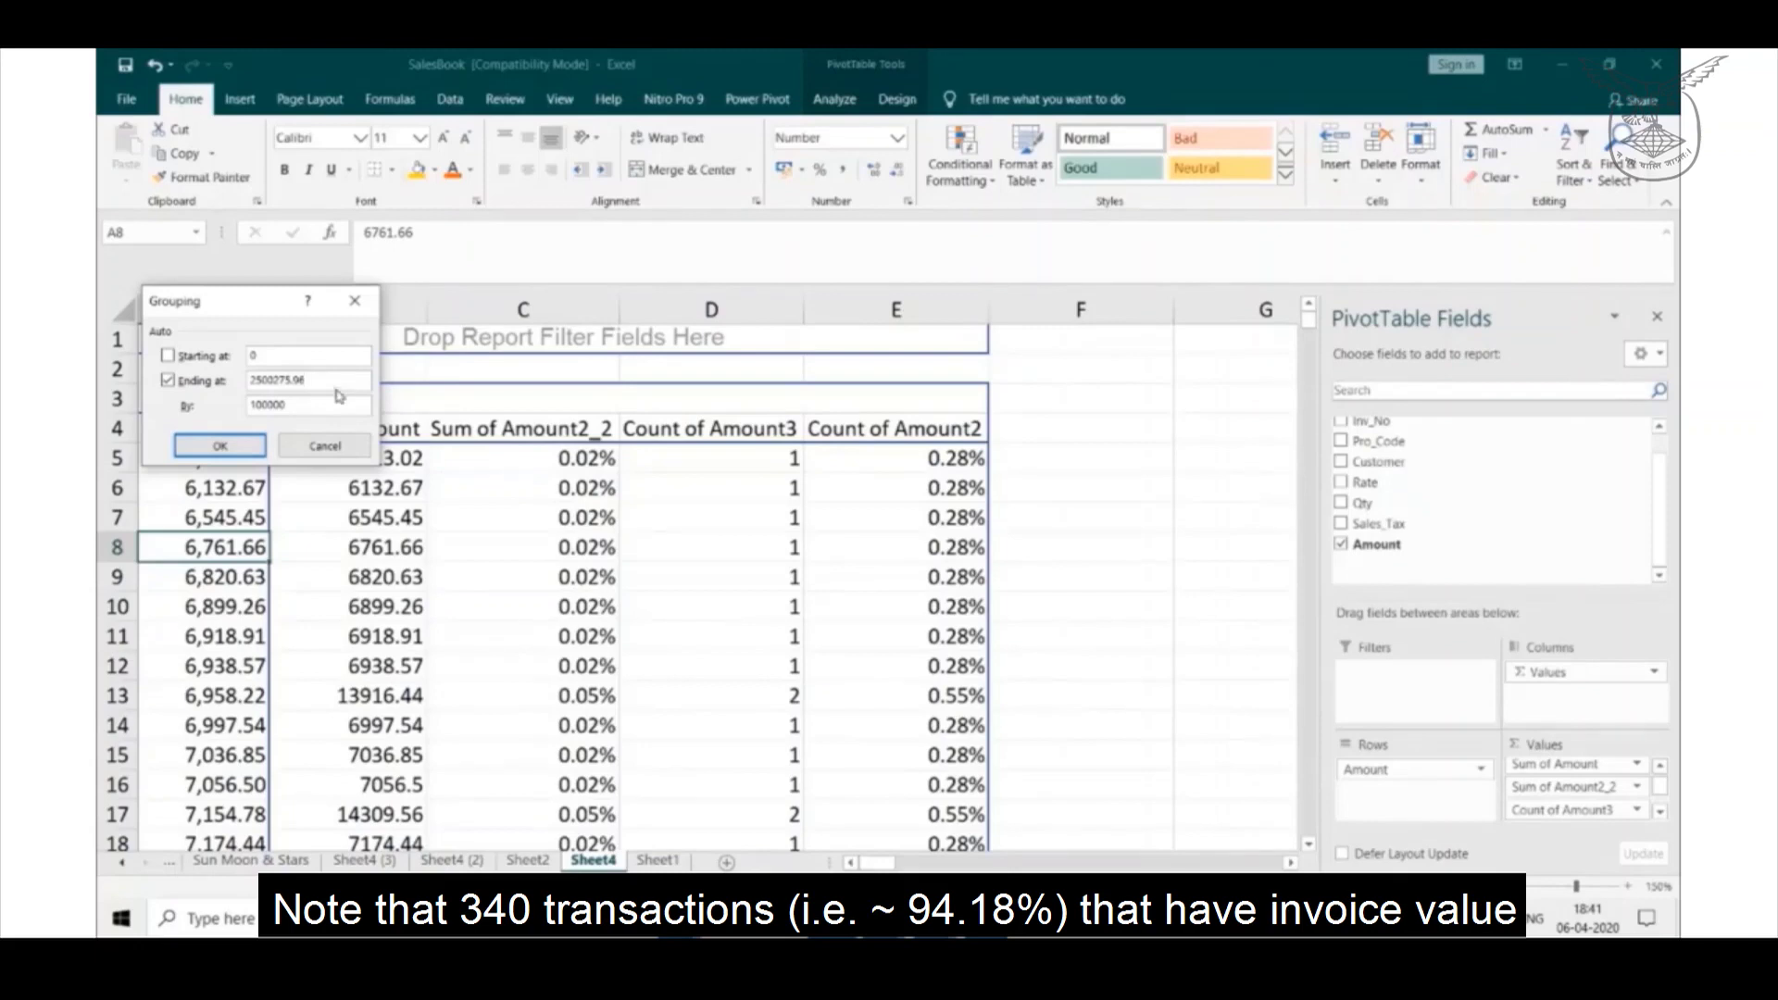
pyautogui.click(223, 448)
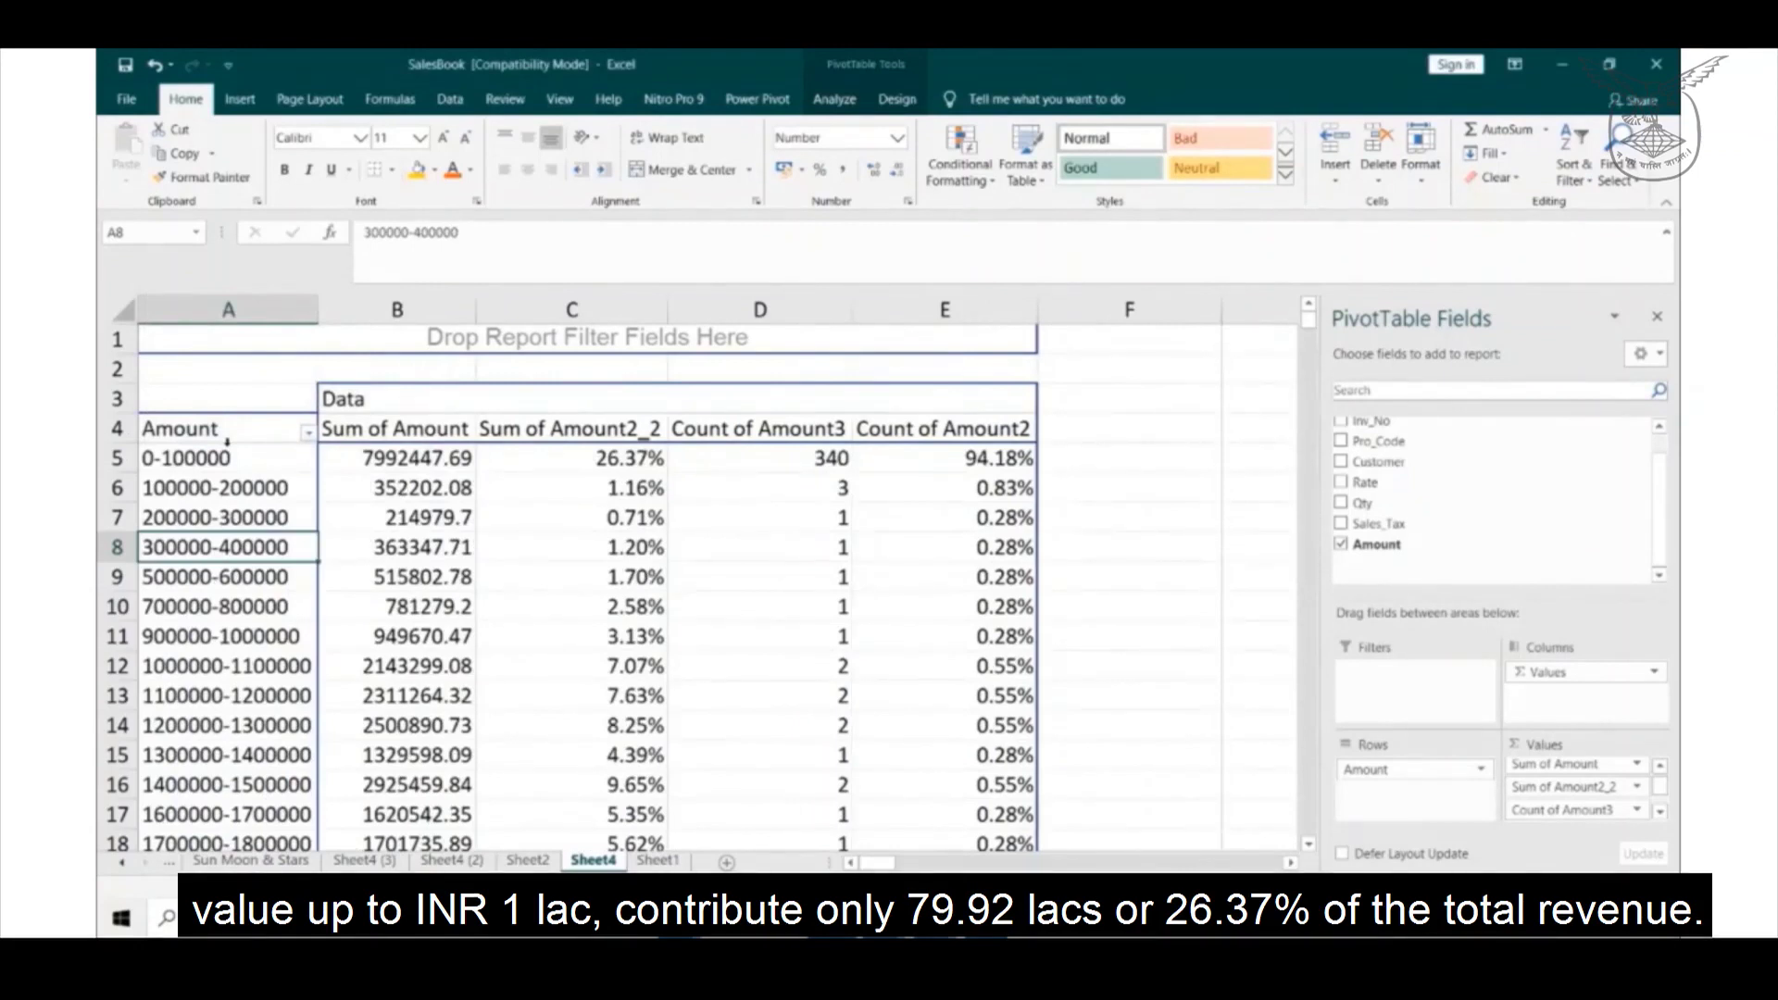
pyautogui.click(115, 458)
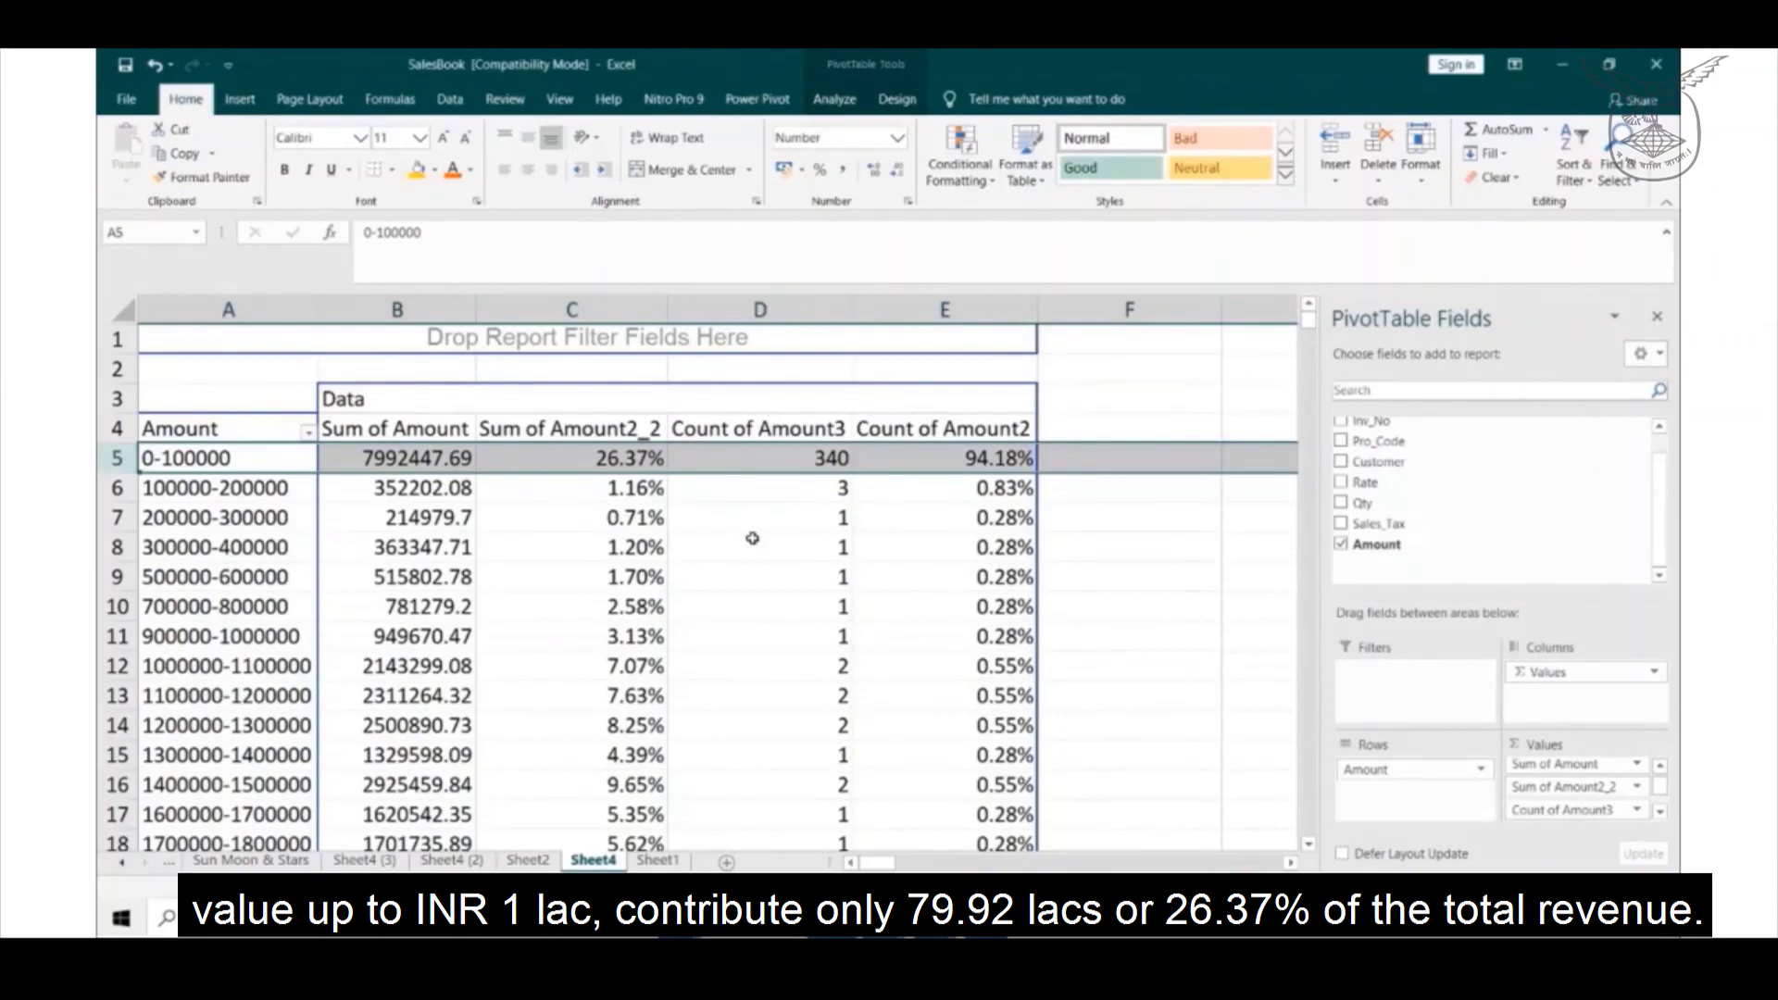
pyautogui.moveTo(811, 458)
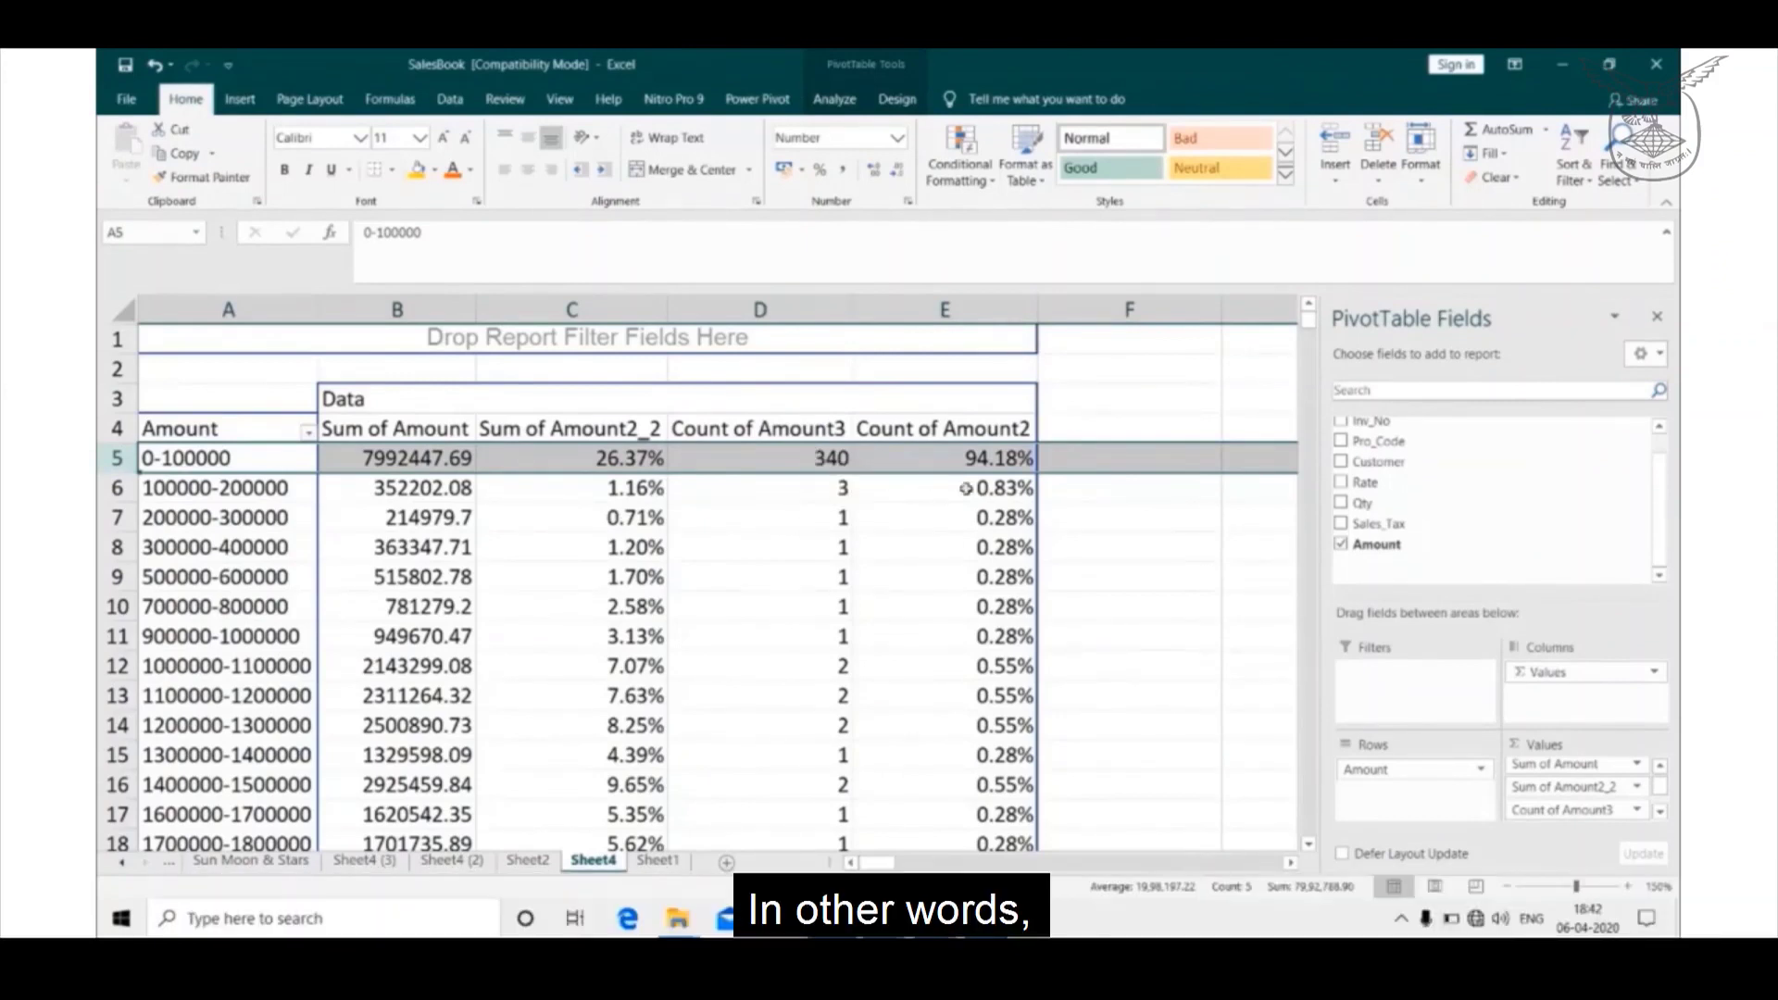
pyautogui.moveTo(1000, 485)
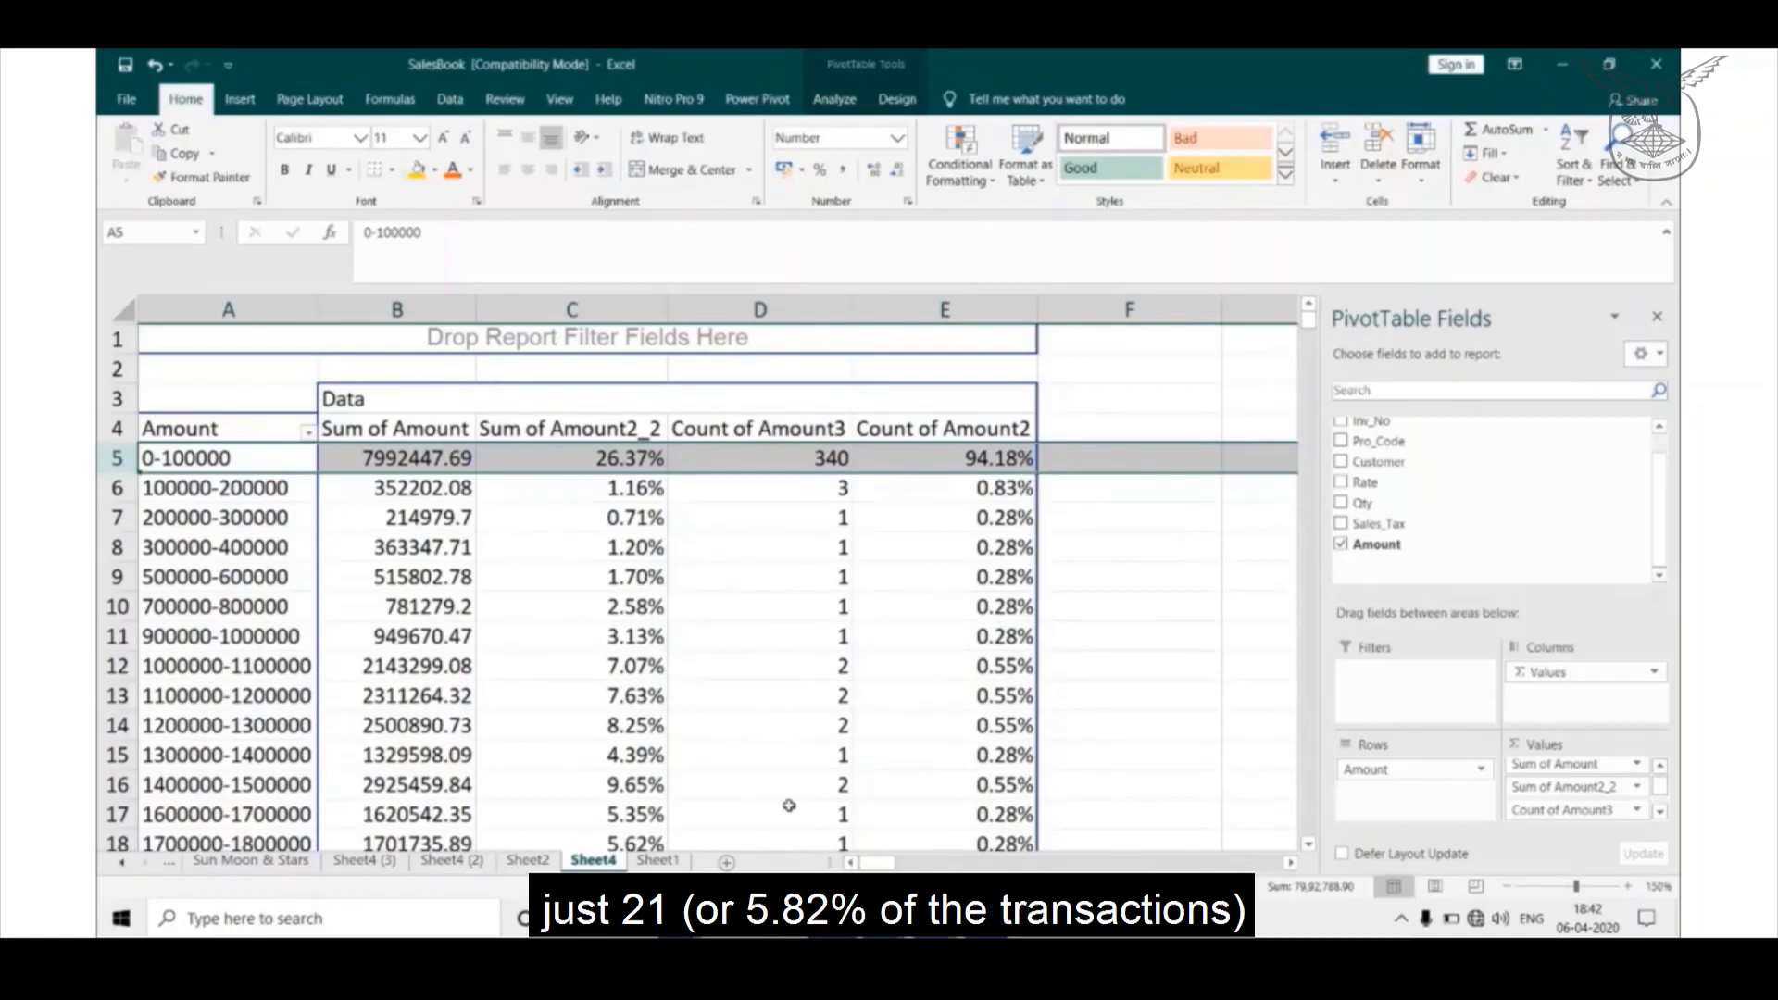
pyautogui.moveTo(789, 806)
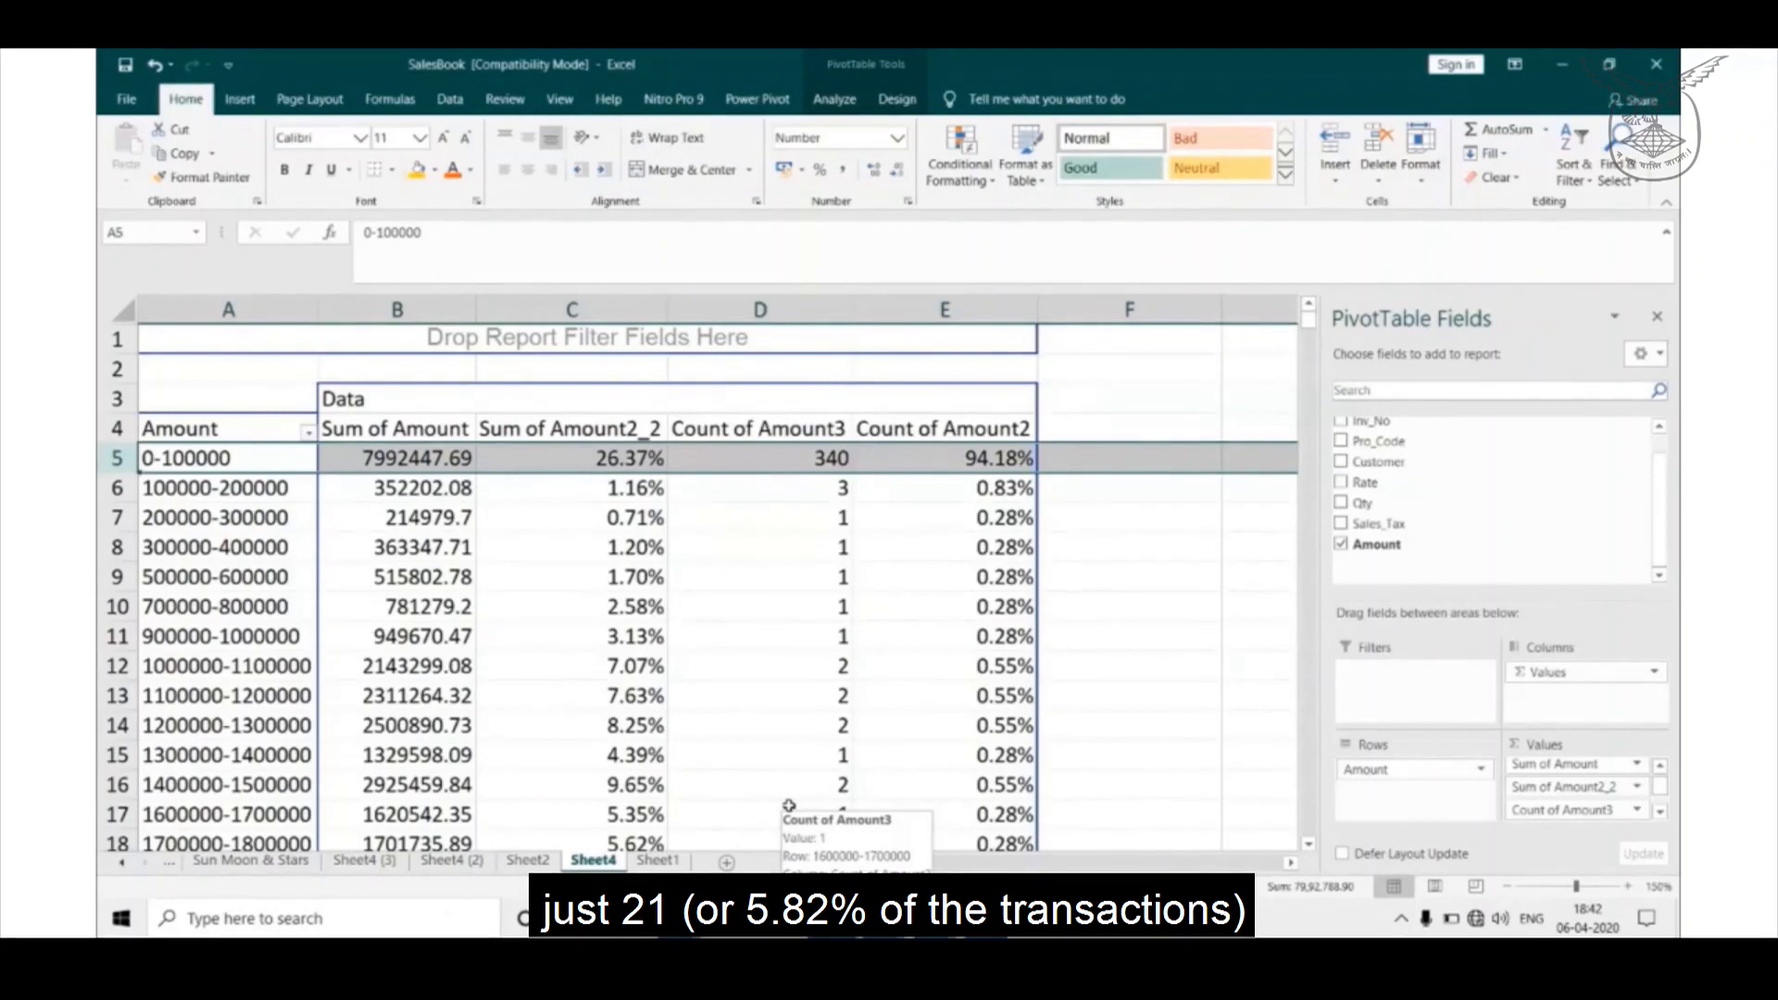
pyautogui.moveTo(469, 460)
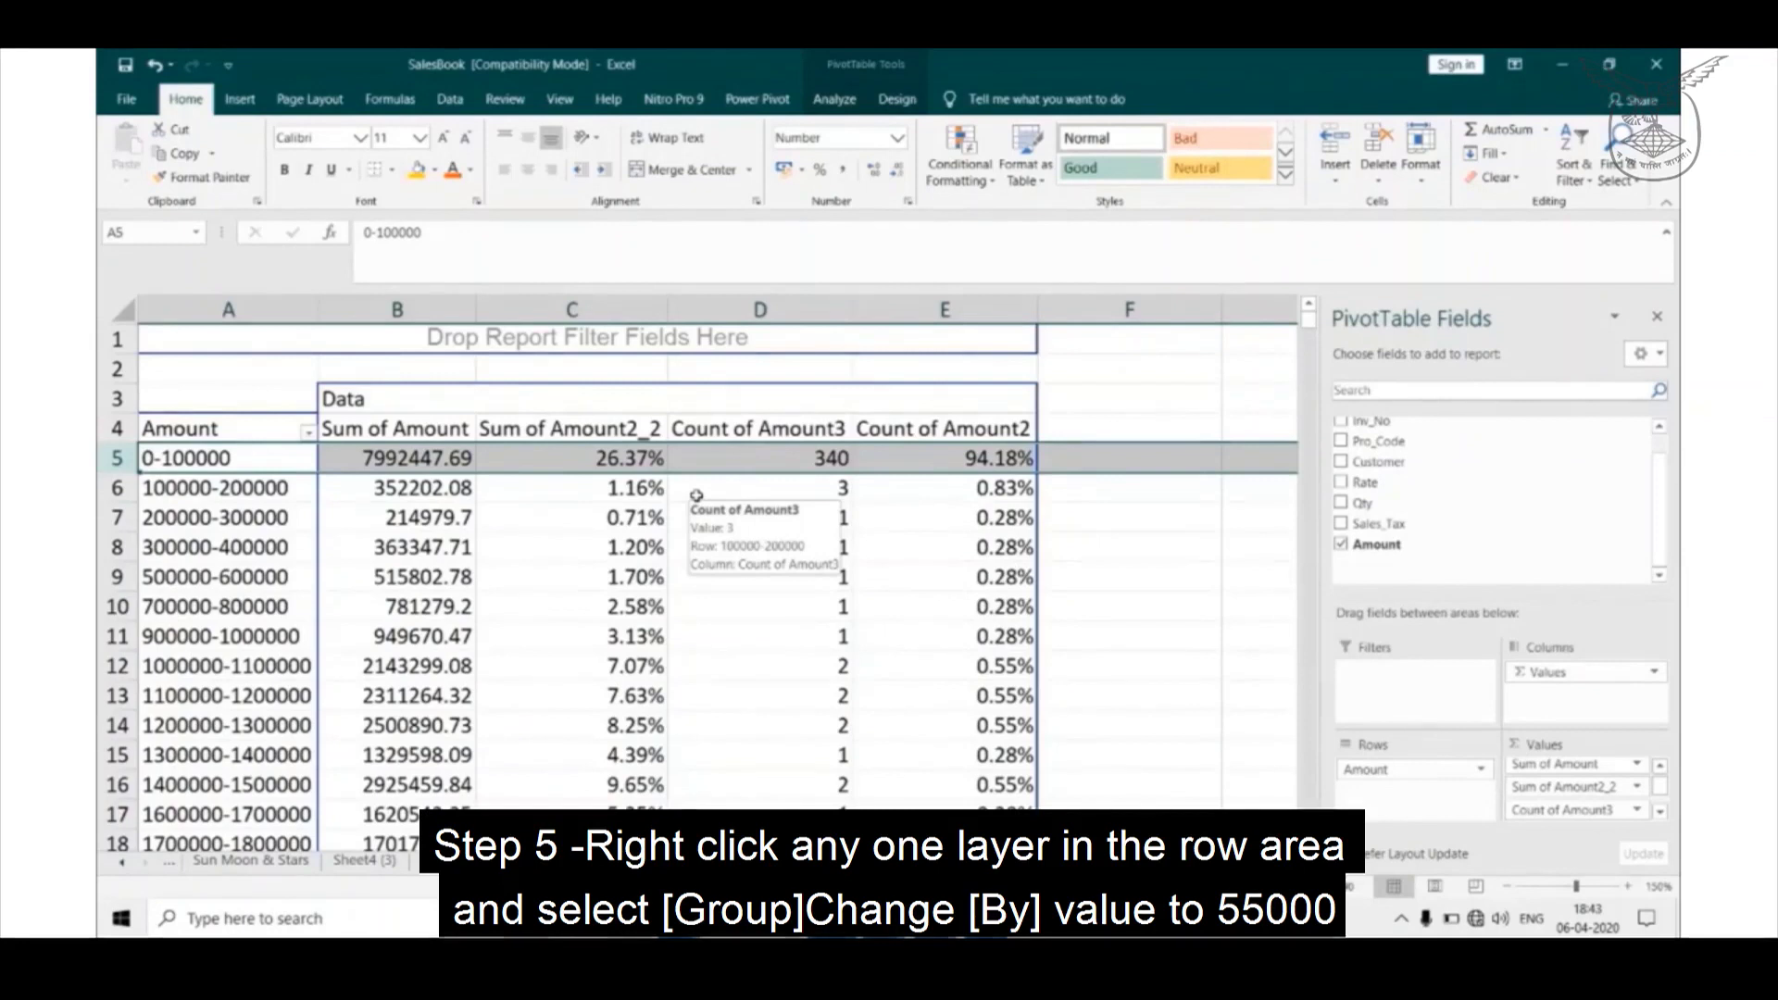
# - Regroup the Amount rows with a band size of 55000 instead of 100000
pyautogui.rightClick(259, 500)
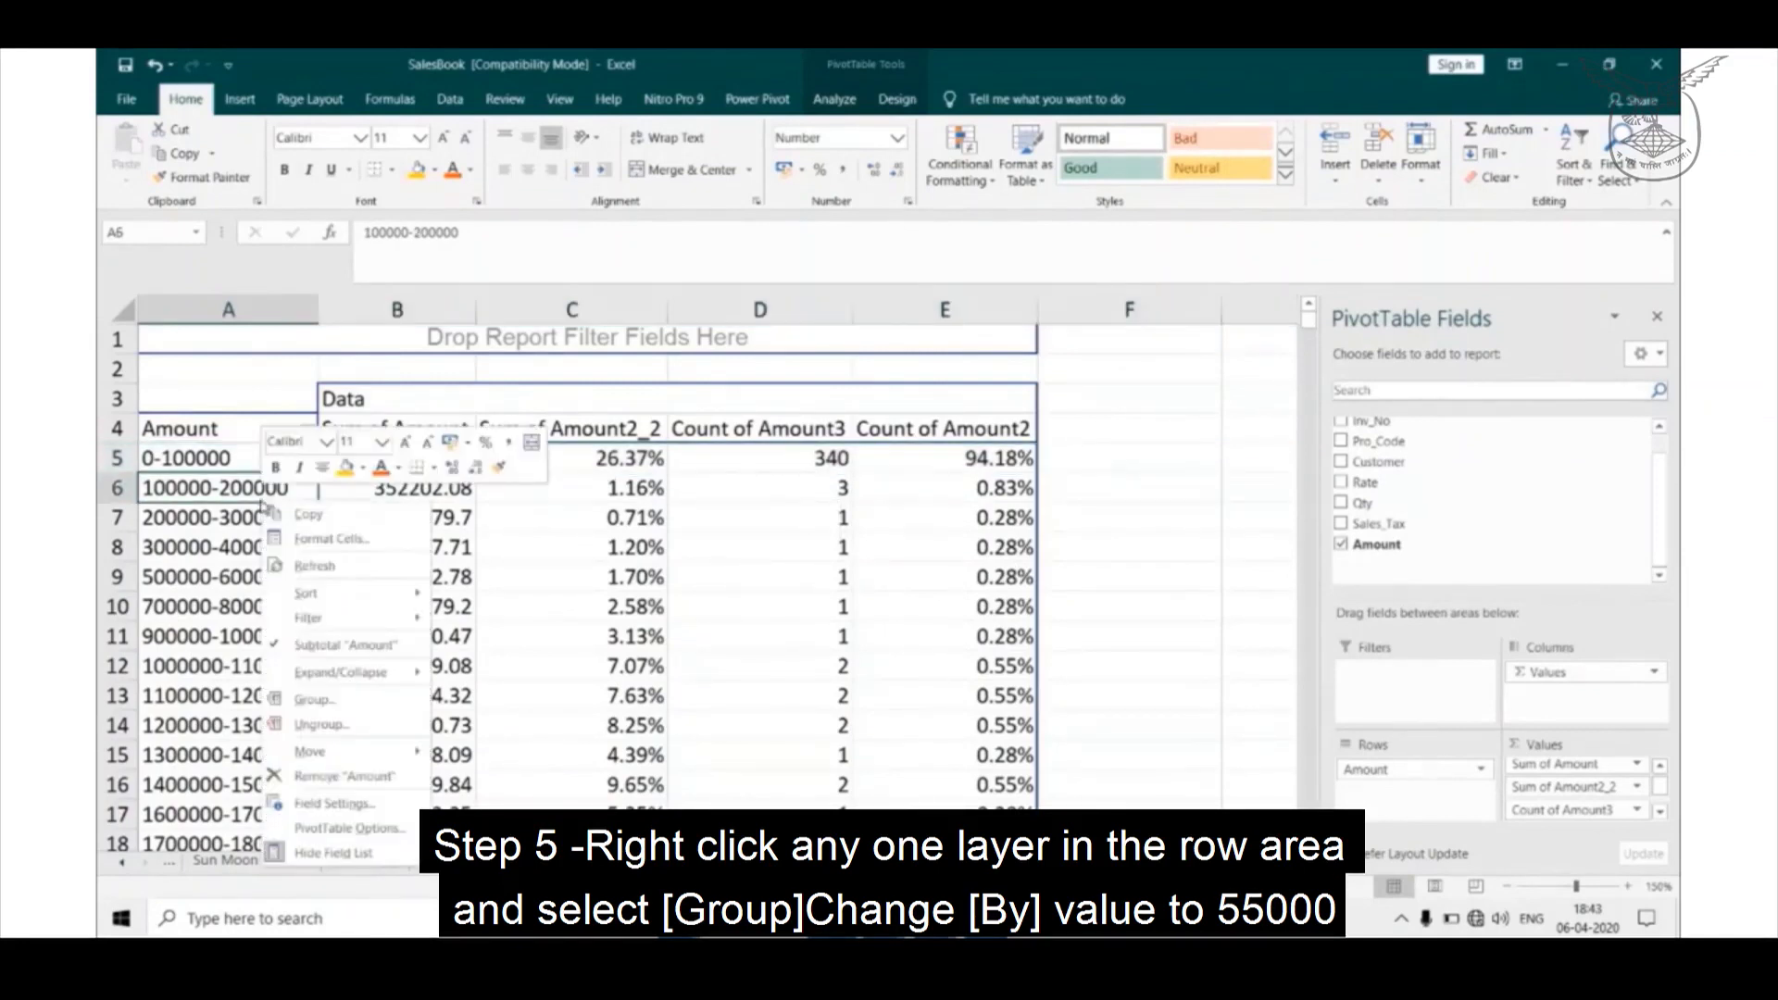
pyautogui.click(339, 702)
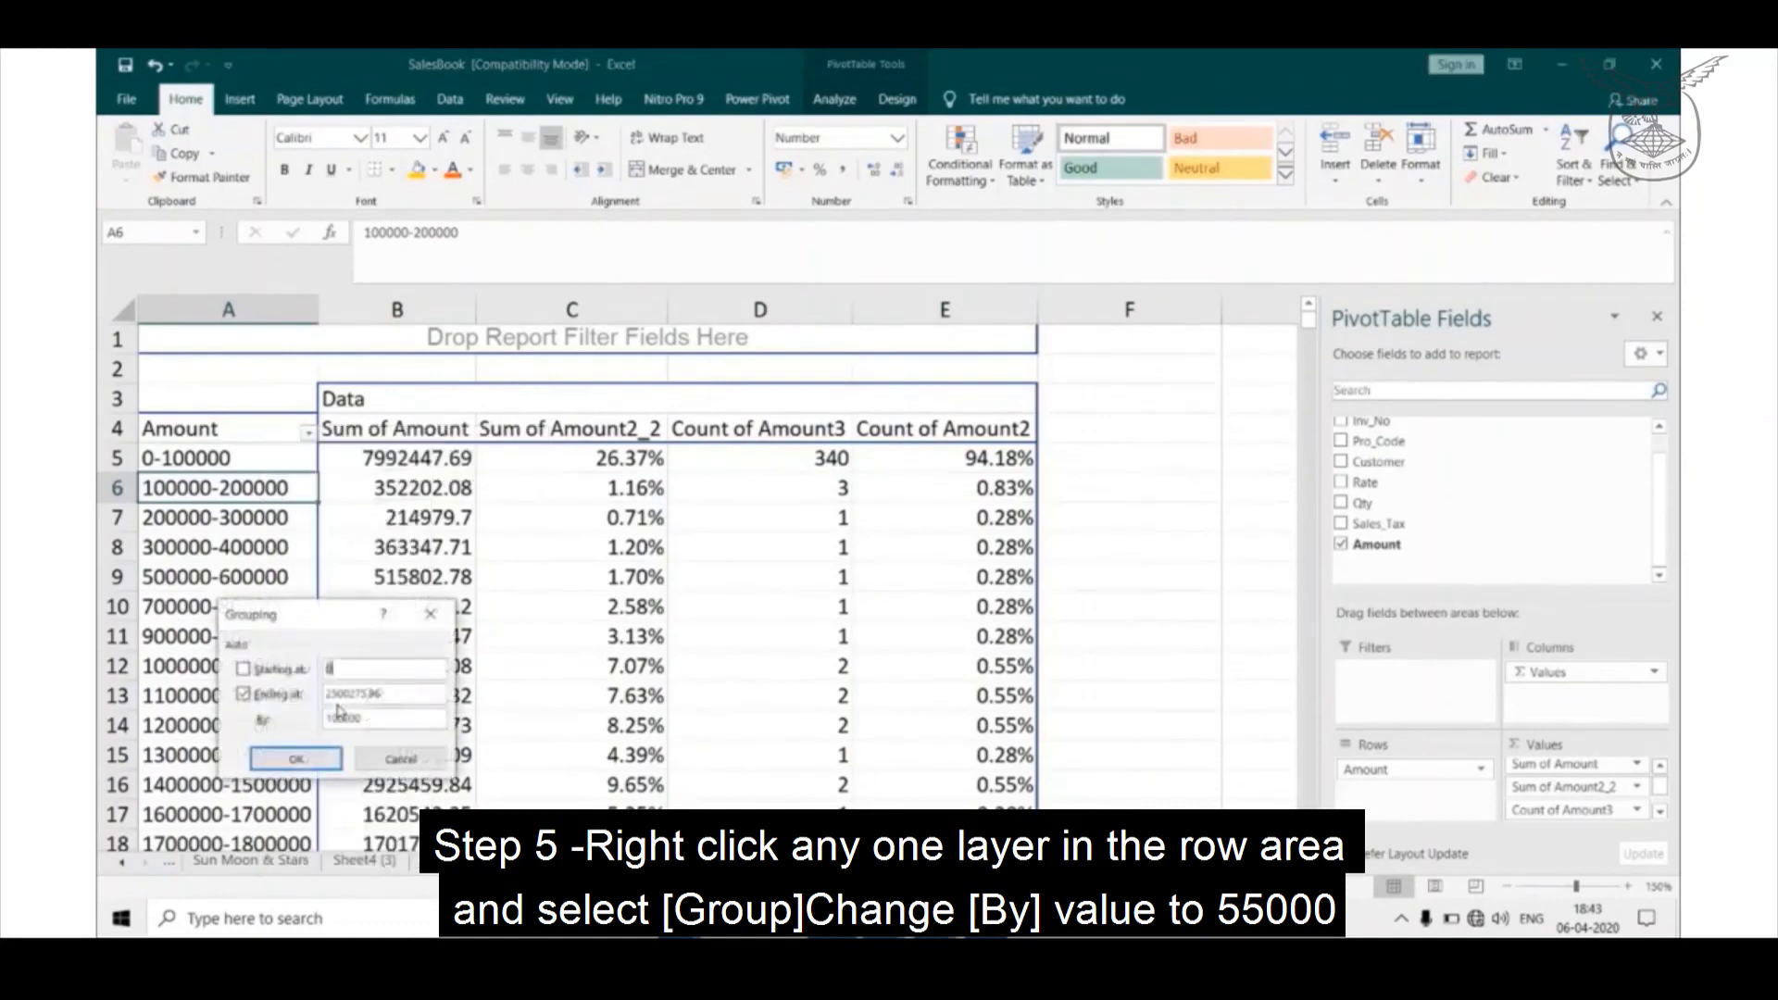
pyautogui.click(387, 724)
pyautogui.press('BackSpace')
pyautogui.press('BackSpace')
pyautogui.press('BackSpace')
pyautogui.press('BackSpace')
pyautogui.press('BackSpace')
pyautogui.press('BackSpace')
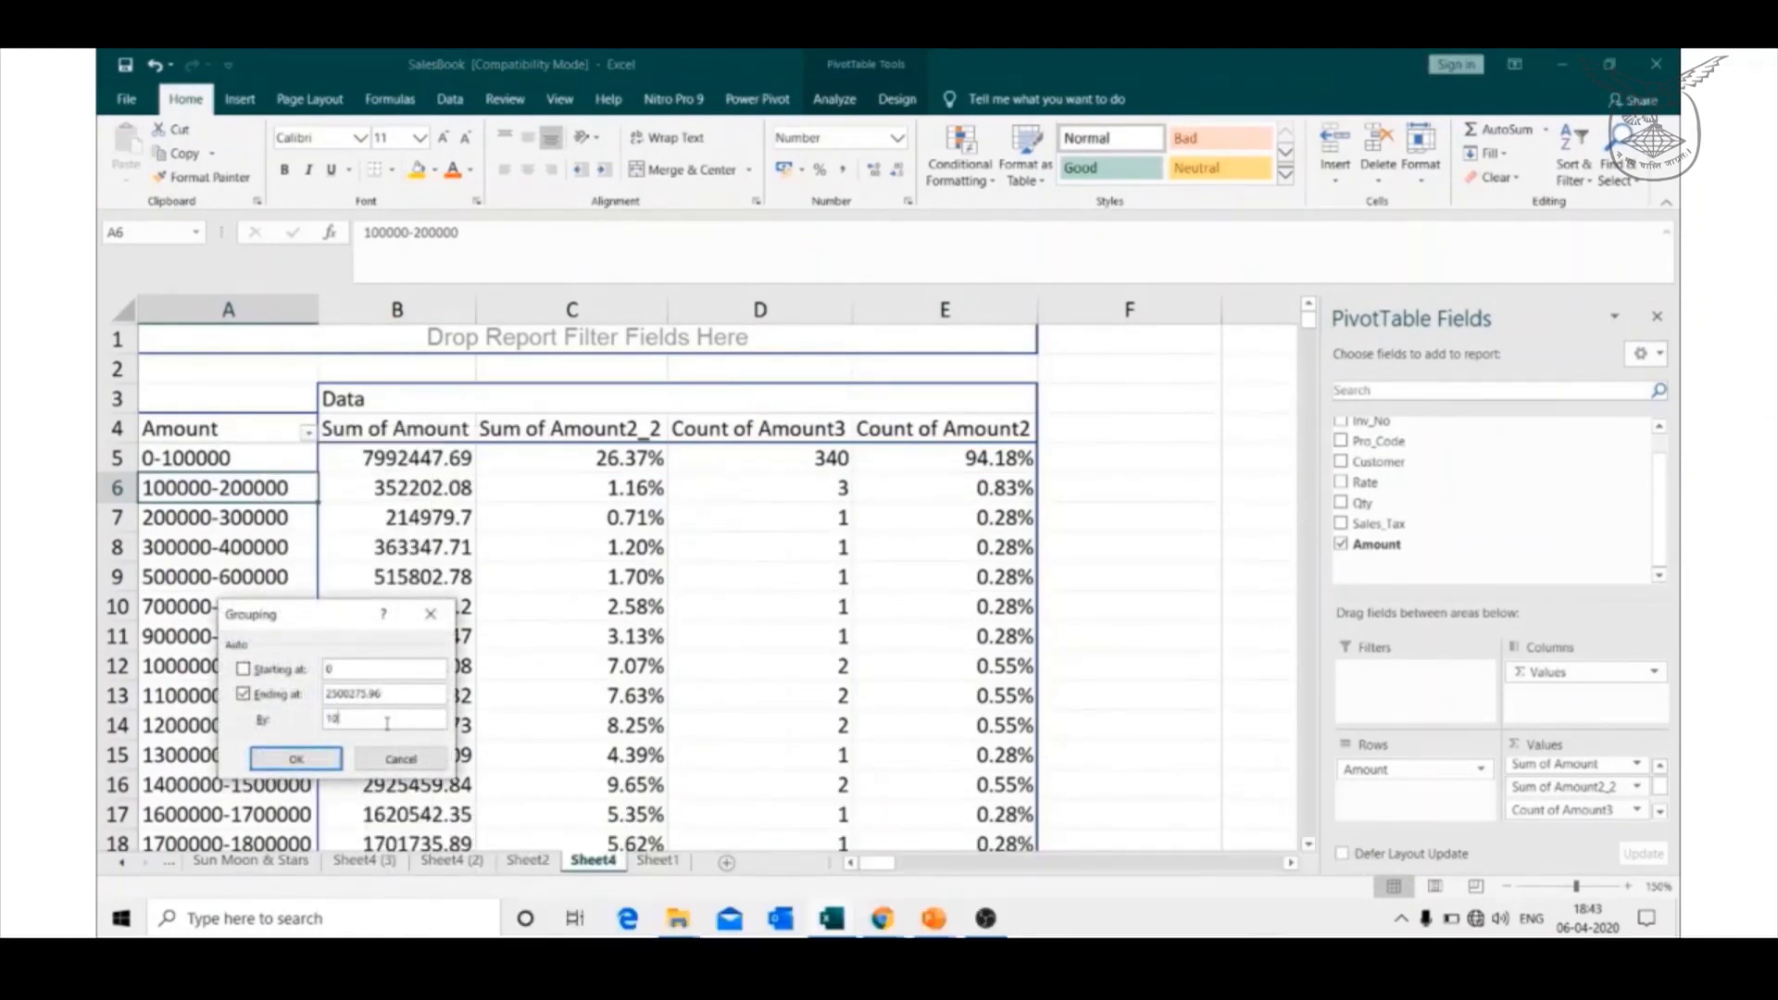
pyautogui.write('55000')
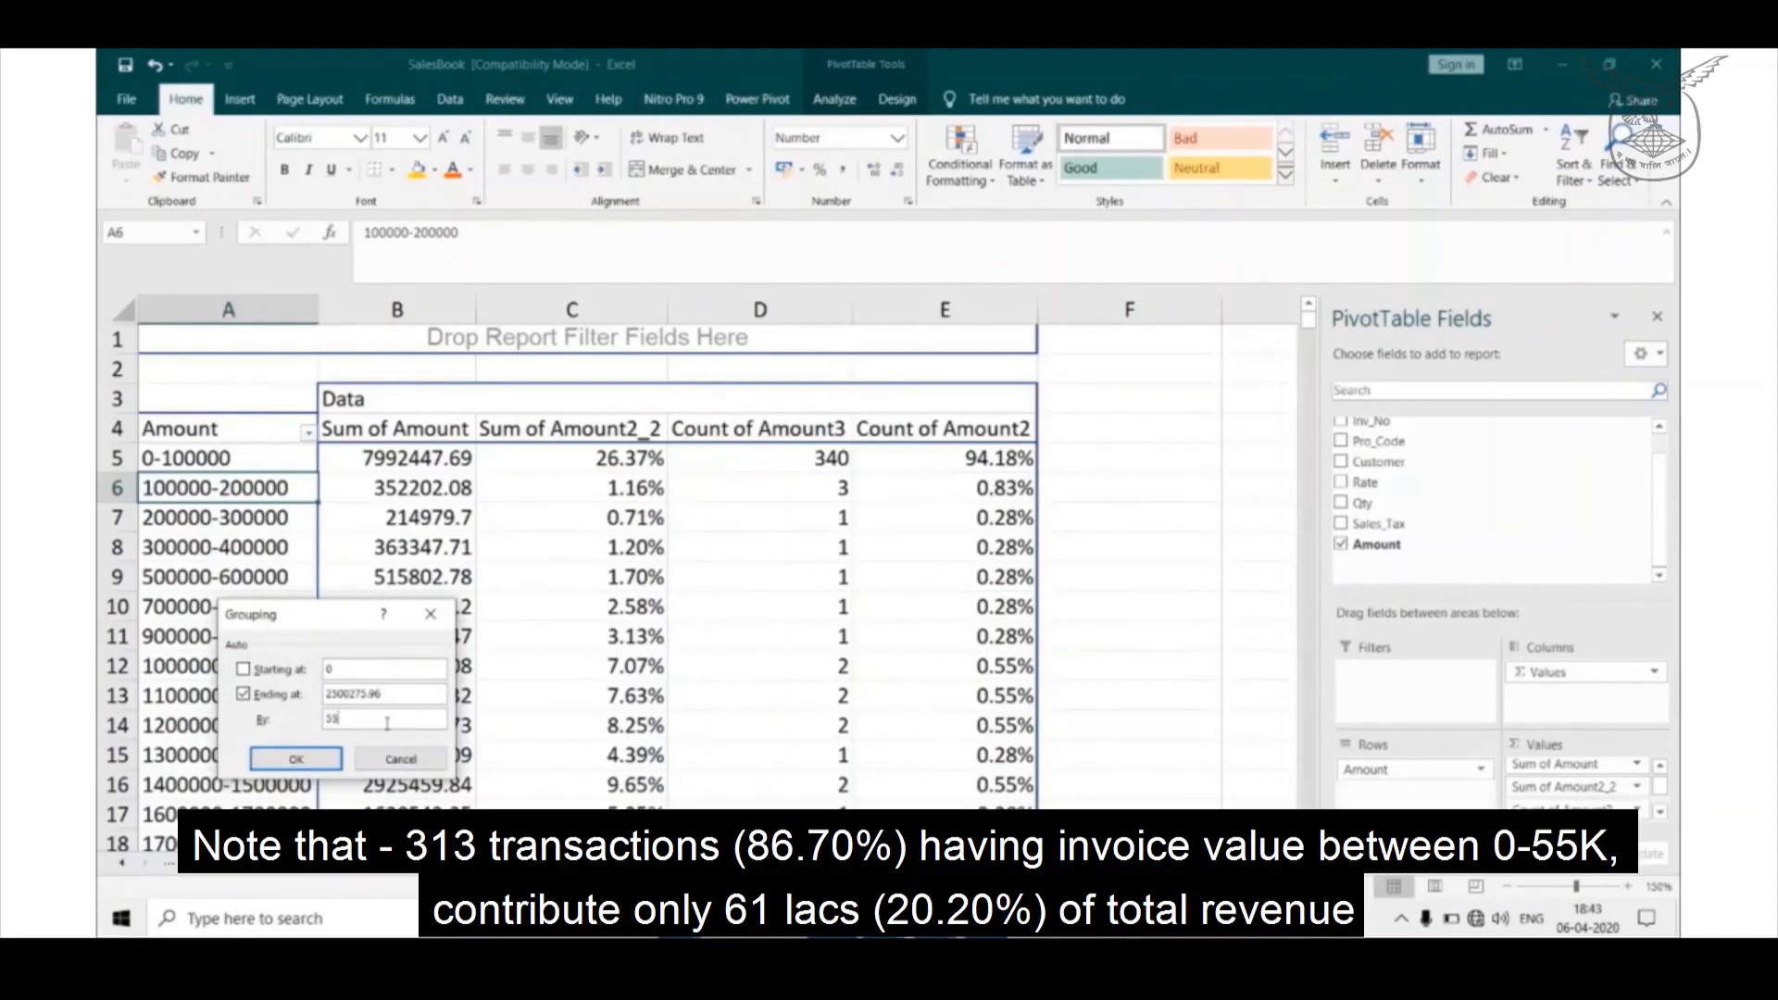
pyautogui.click(287, 760)
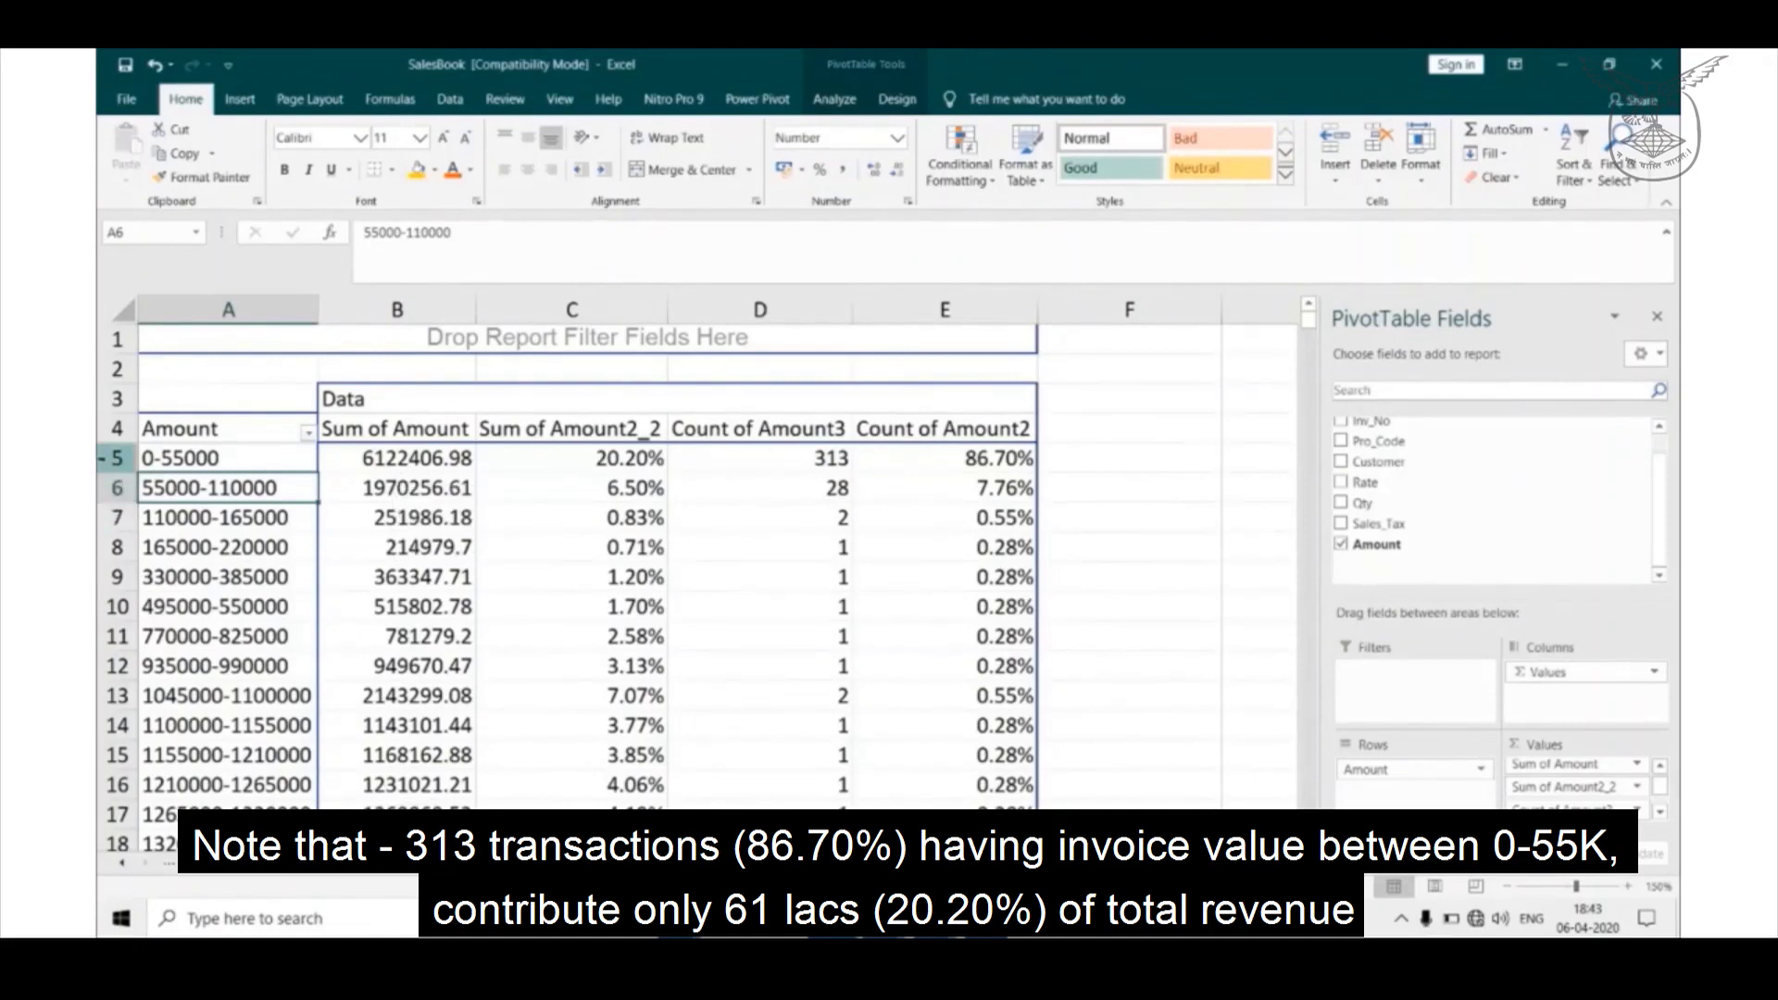
pyautogui.click(104, 455)
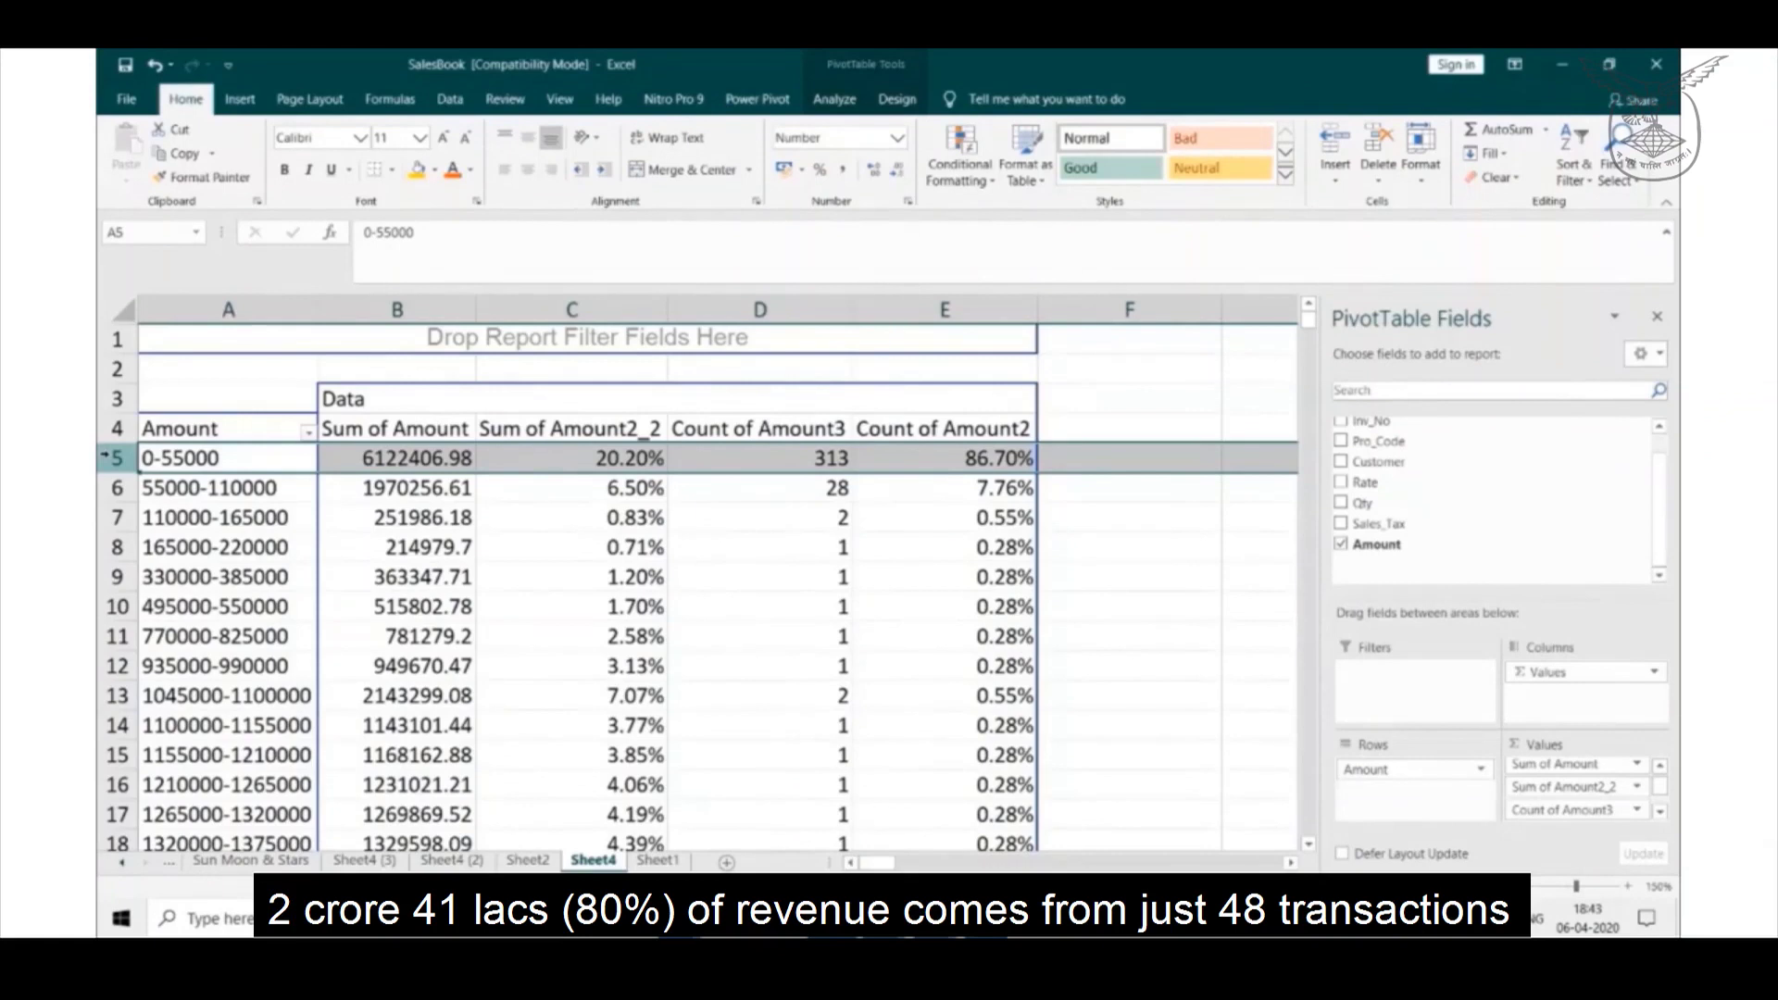
pyautogui.scroll(-1, 222, 463)
pyautogui.click(229, 428)
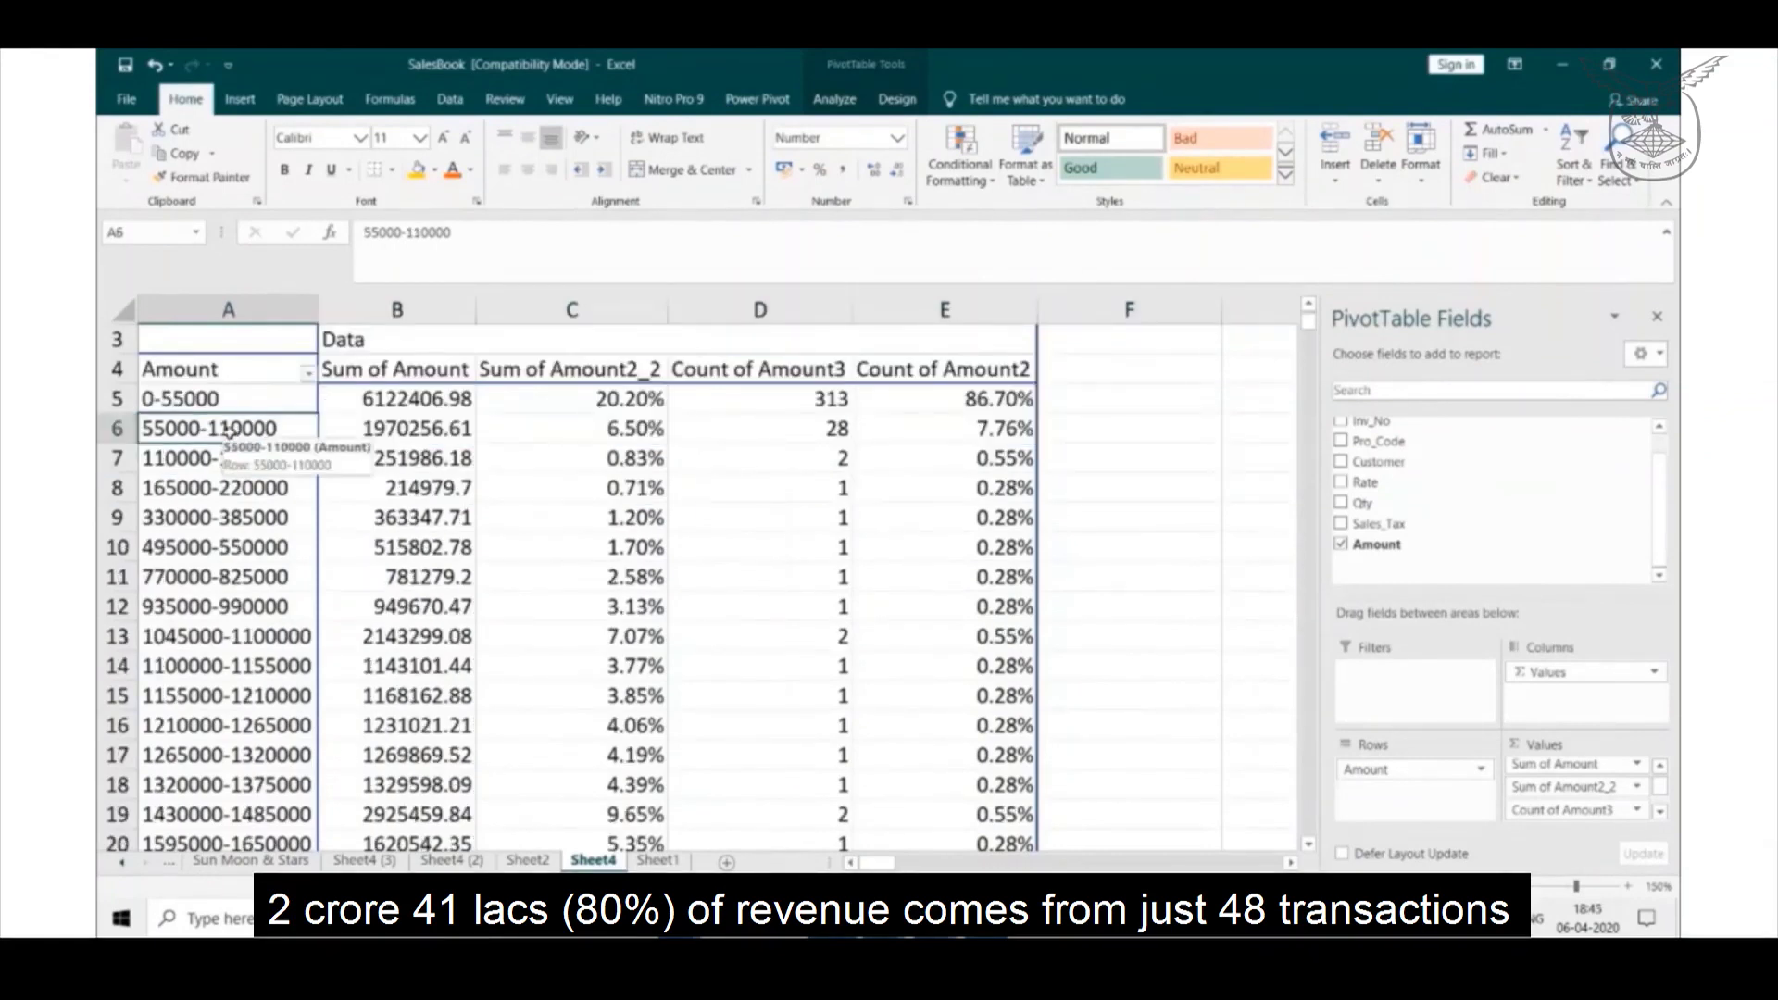
# - Set the Amount grouping to end at 55000, leaving only 0-55000 and >55000 bands
pyautogui.rightClick(231, 433)
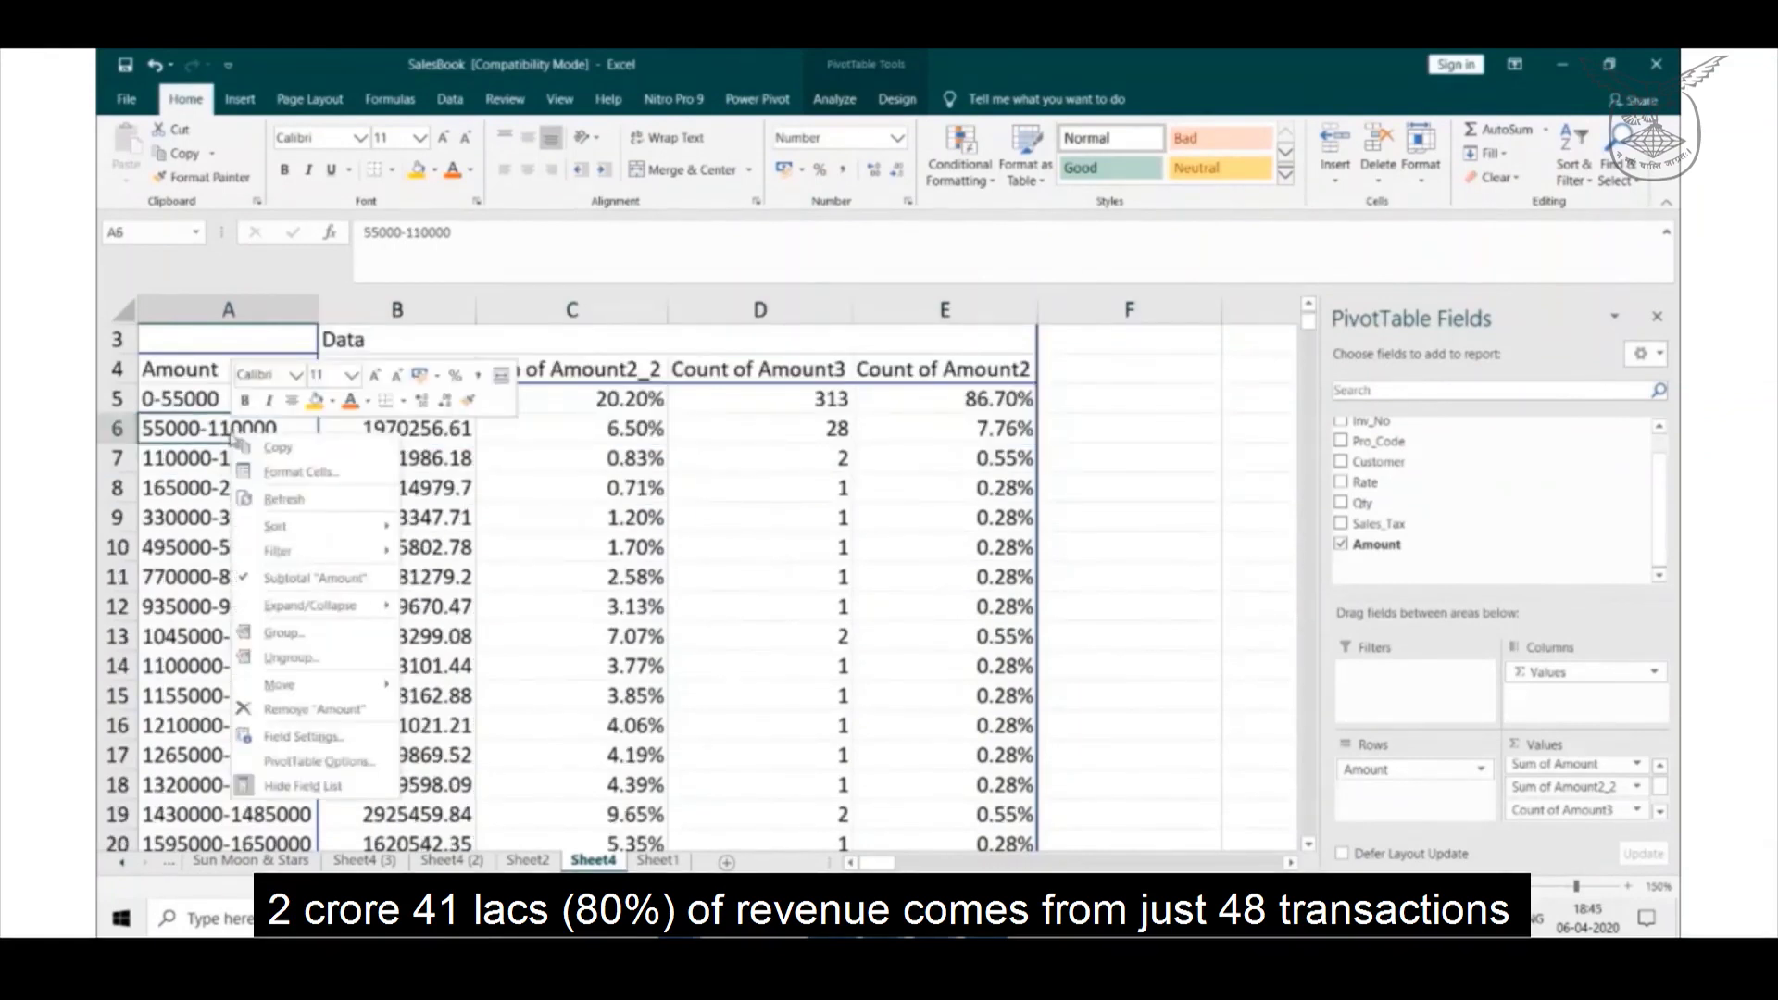
pyautogui.click(283, 635)
pyautogui.doubleClick(324, 624)
pyautogui.write('550000')
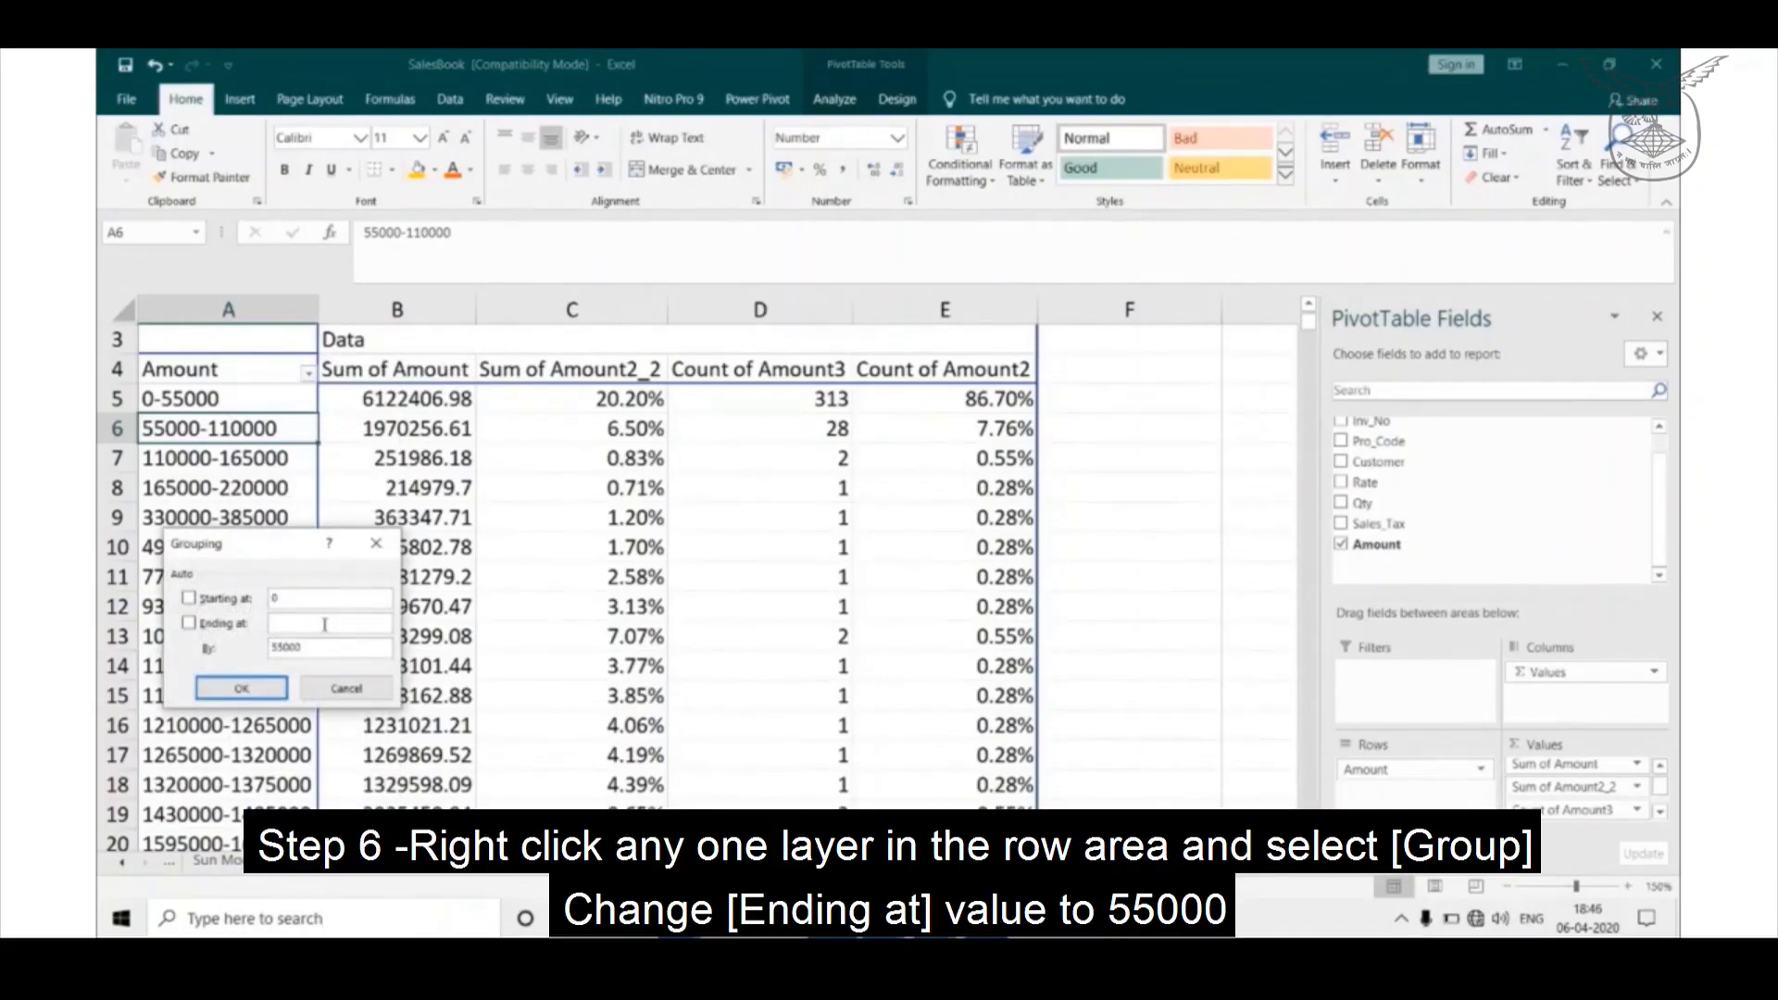
pyautogui.press('BackSpace')
pyautogui.click(240, 689)
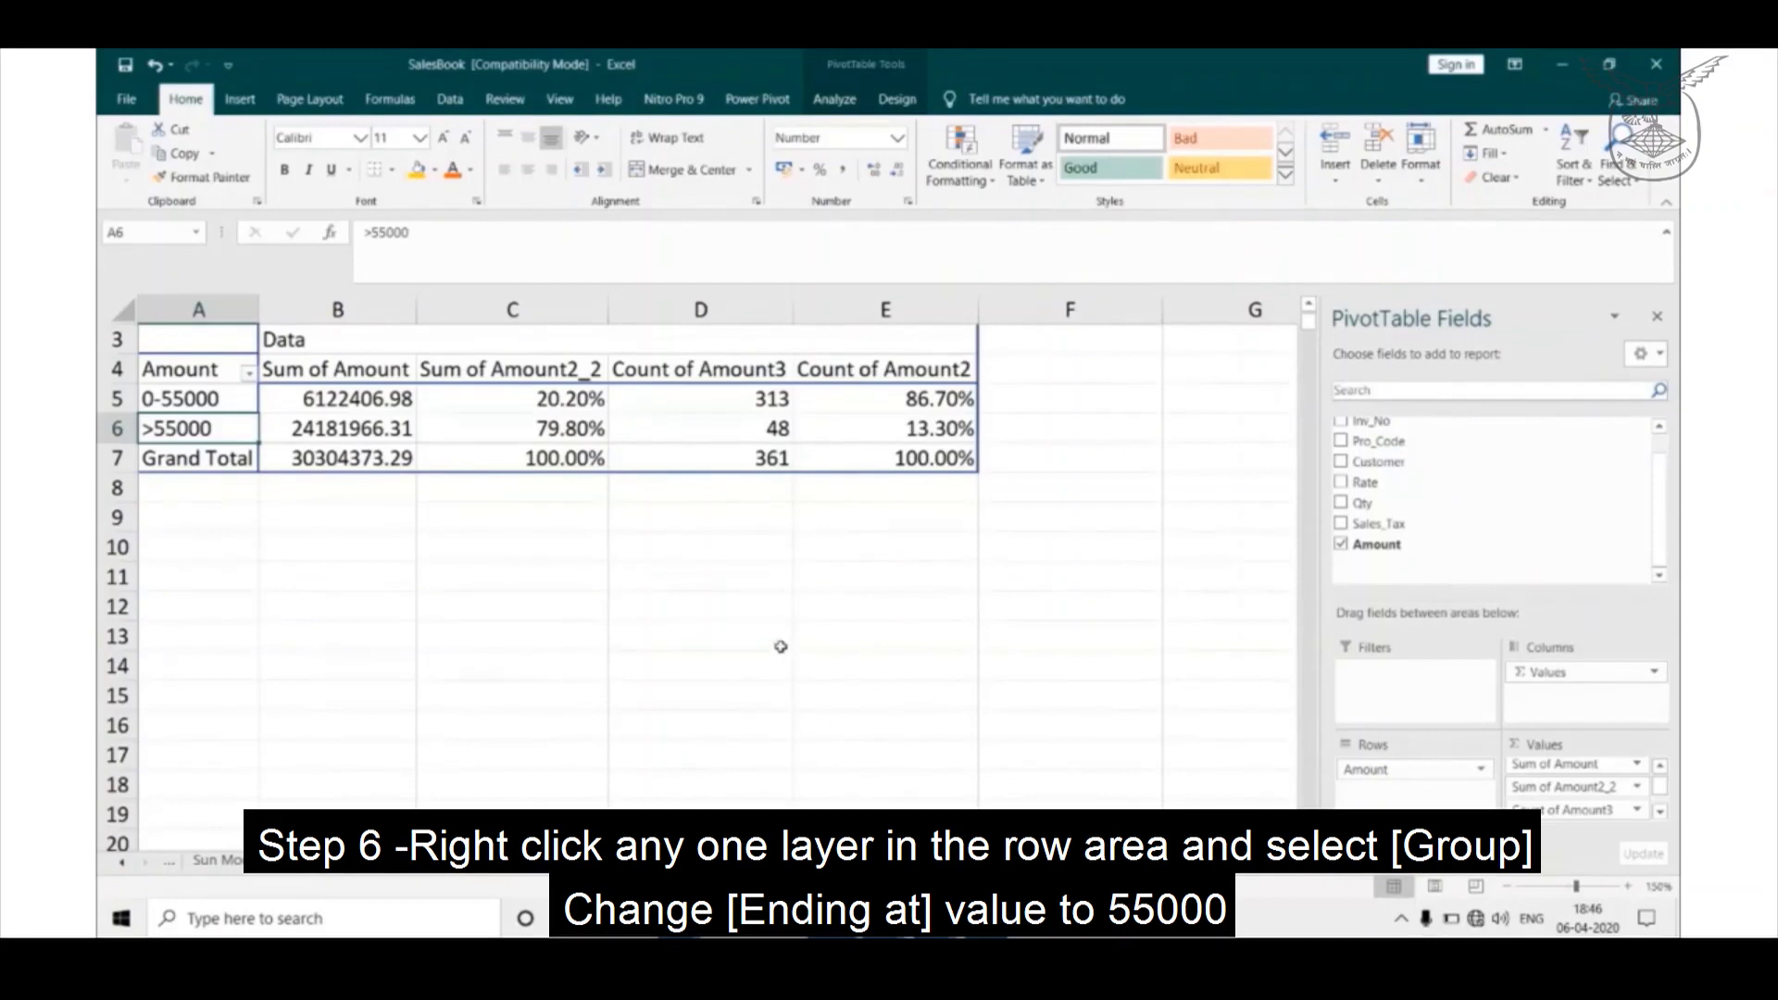
# - Select the >55000 band's count of 48 and its 79.80% revenue share
pyautogui.click(712, 429)
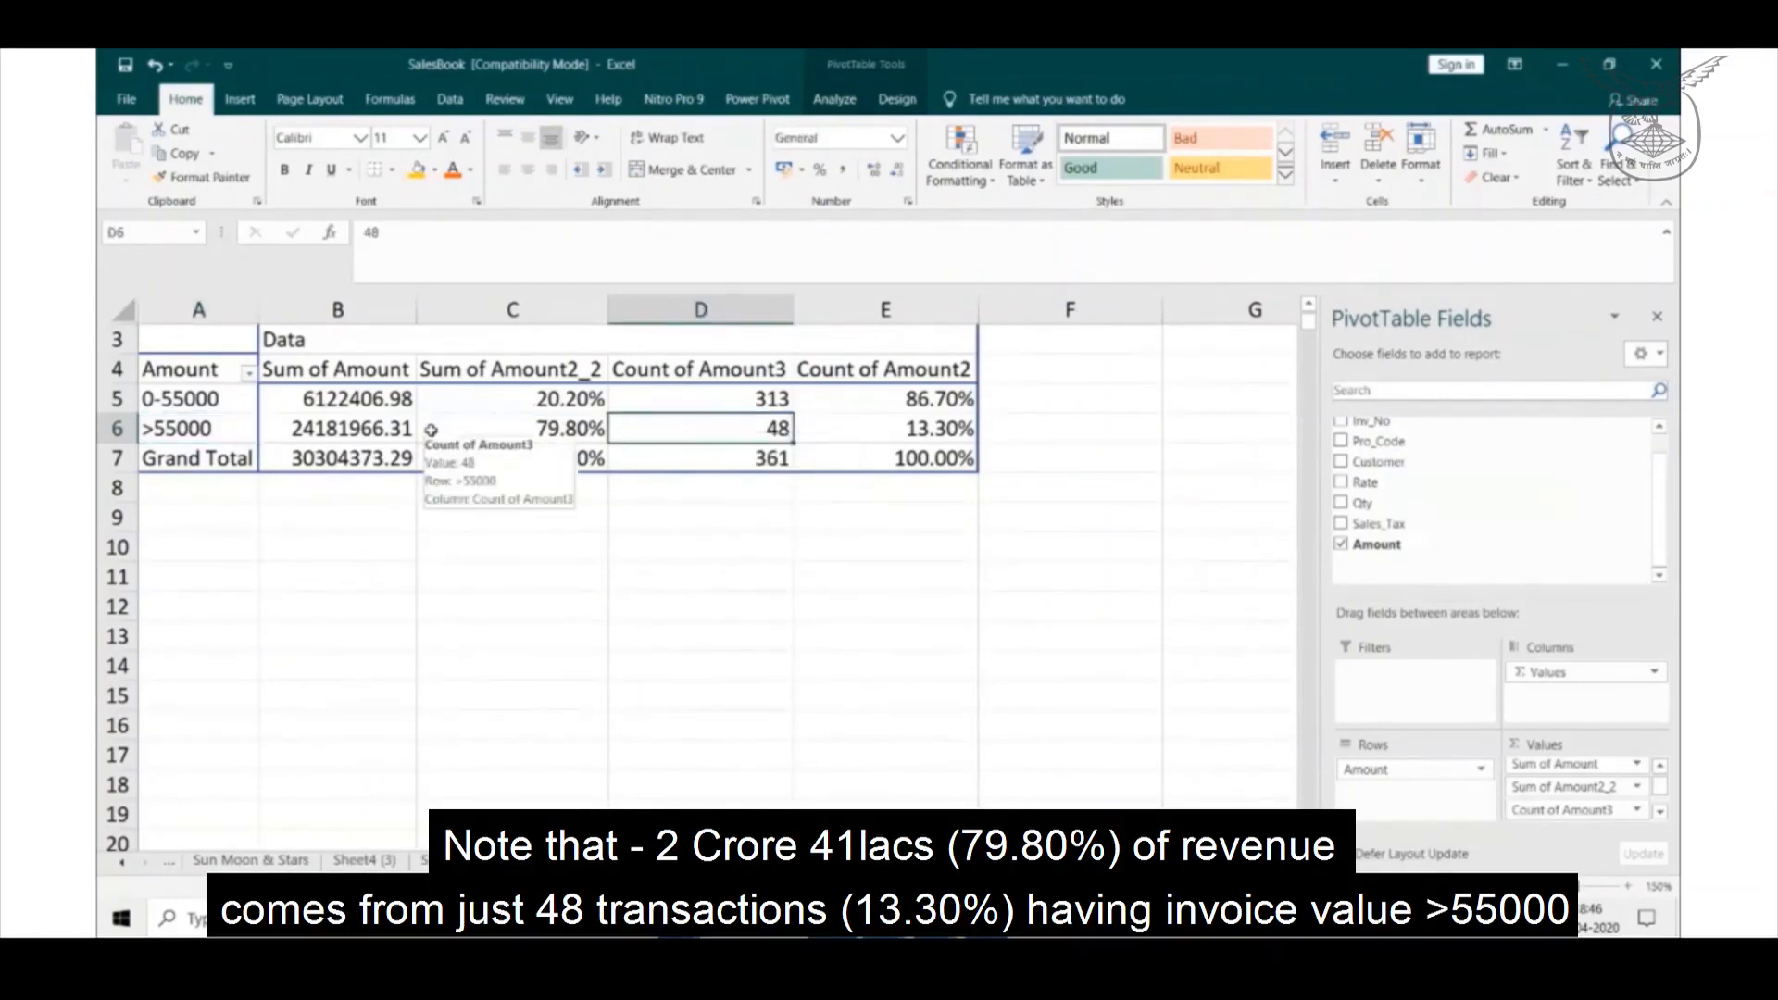
pyautogui.click(574, 425)
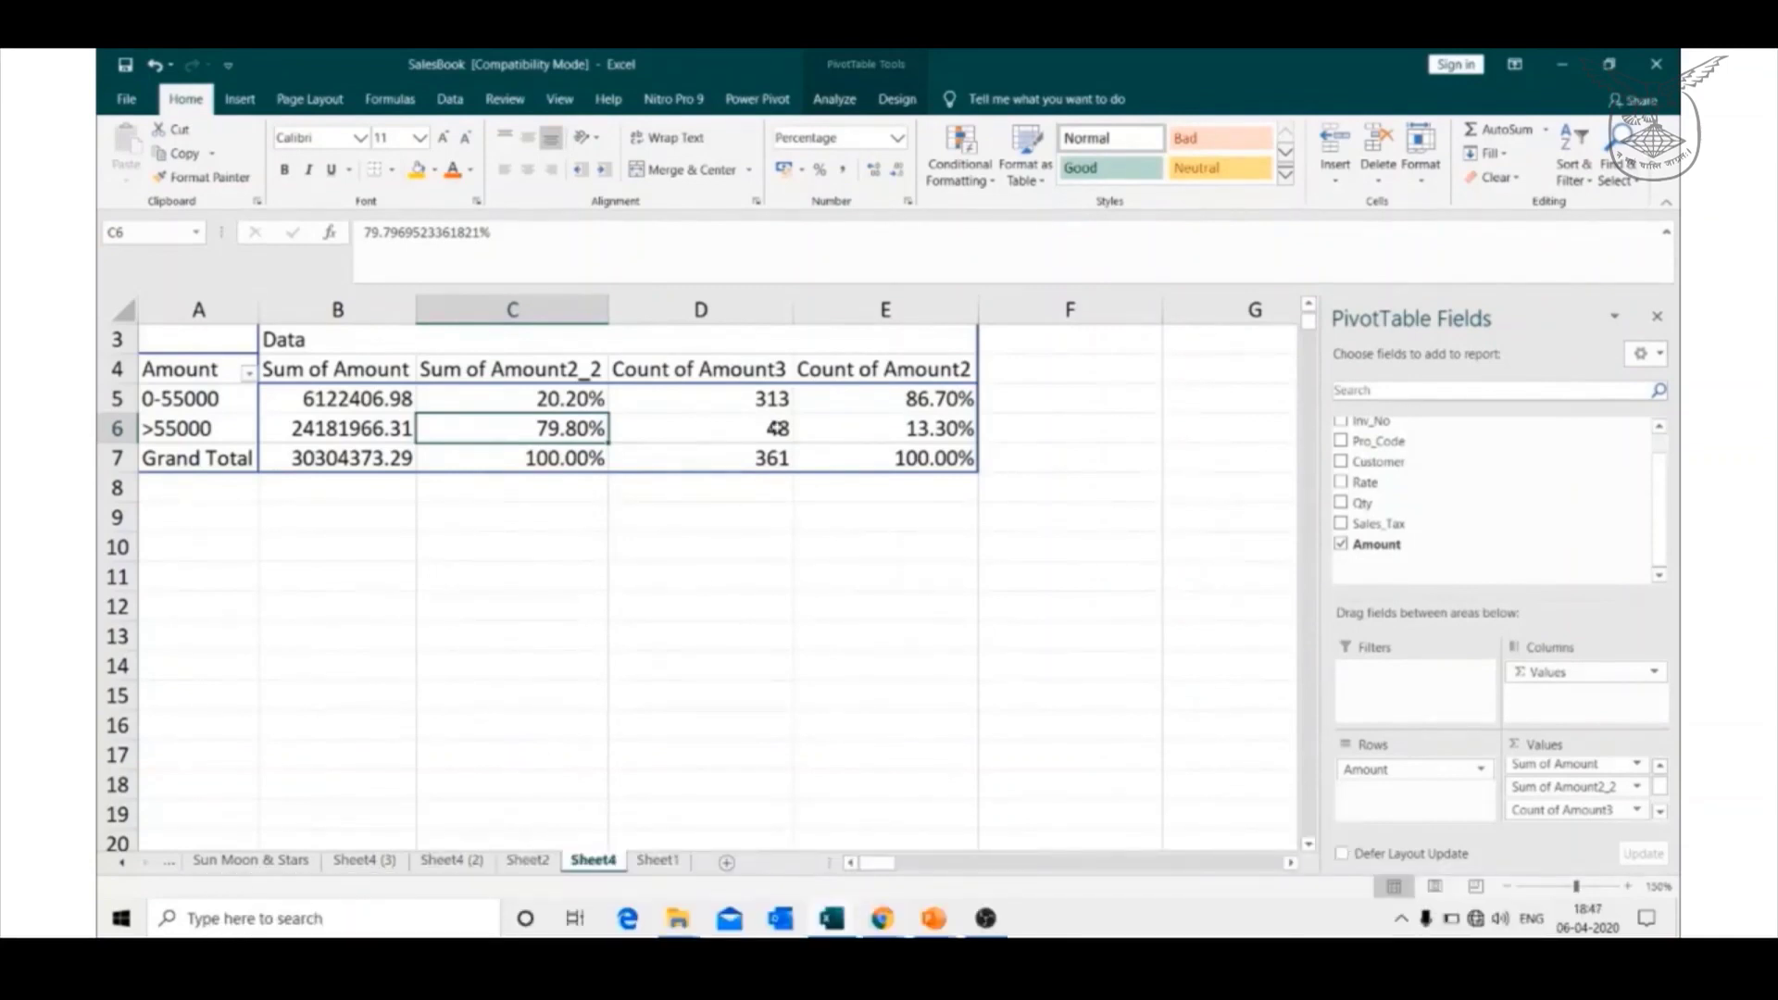
pyautogui.click(776, 428)
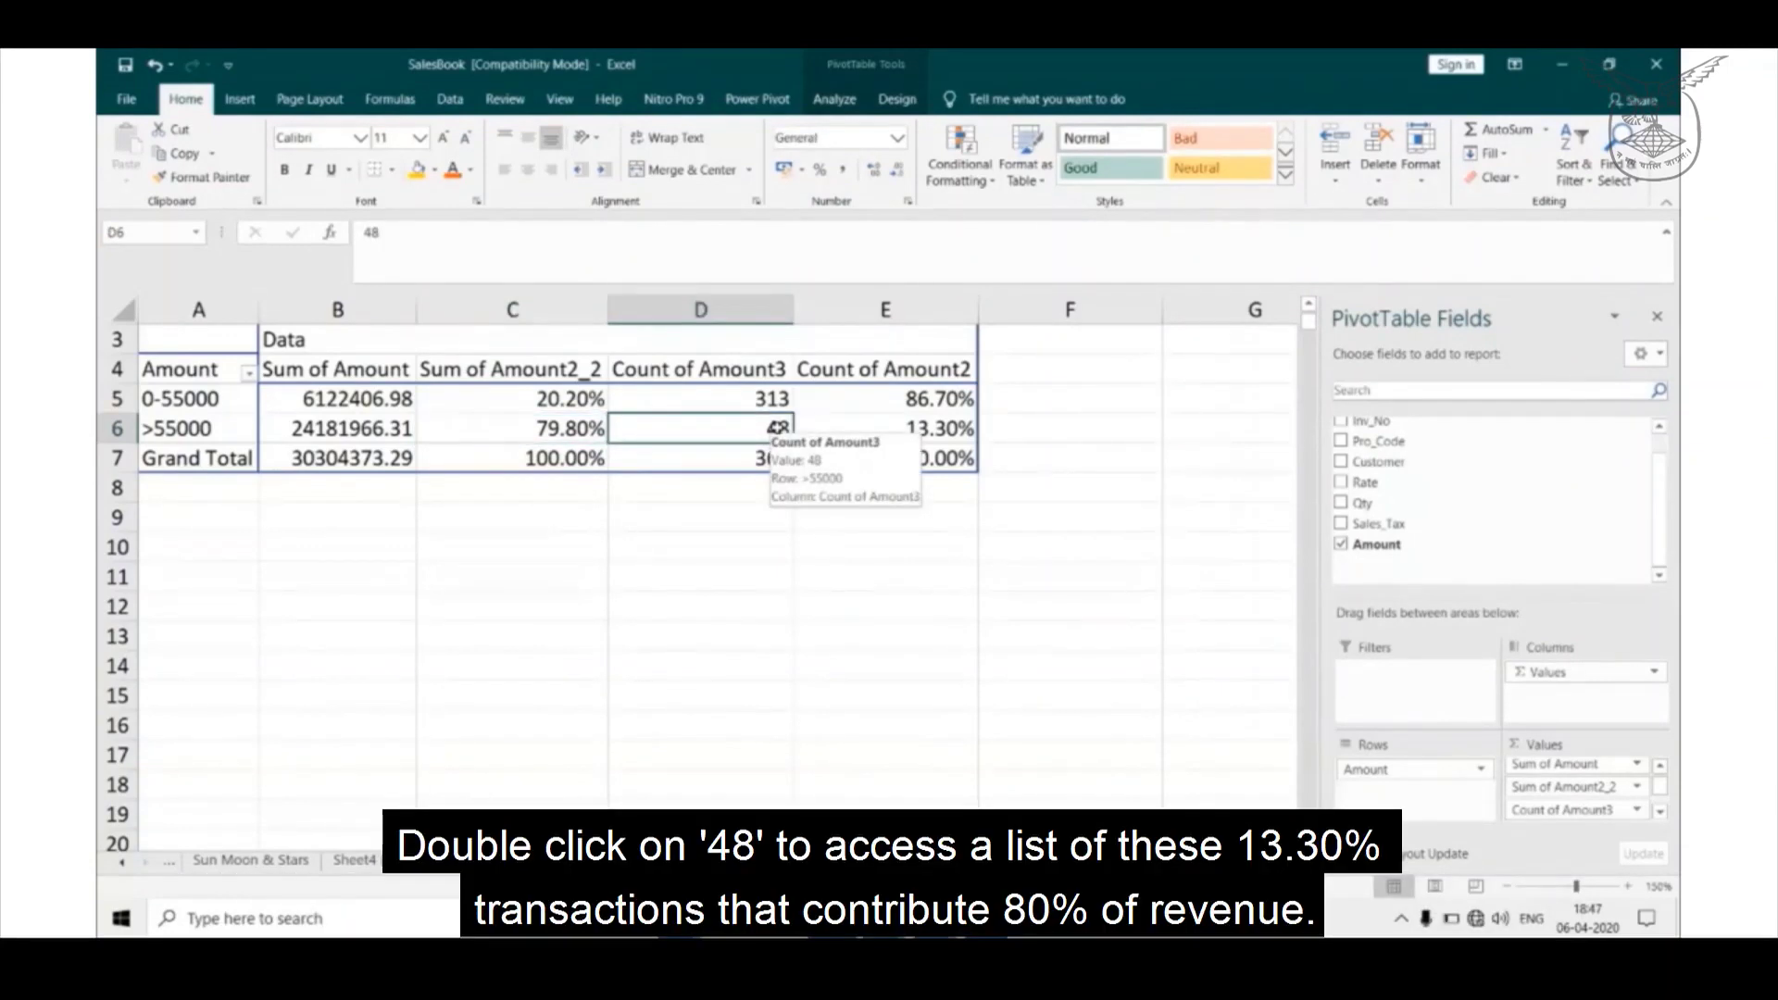
# - Drill into the count of 48 to list the large invoices on Sheet16, then return to Sheet4
pyautogui.doubleClick(760, 425)
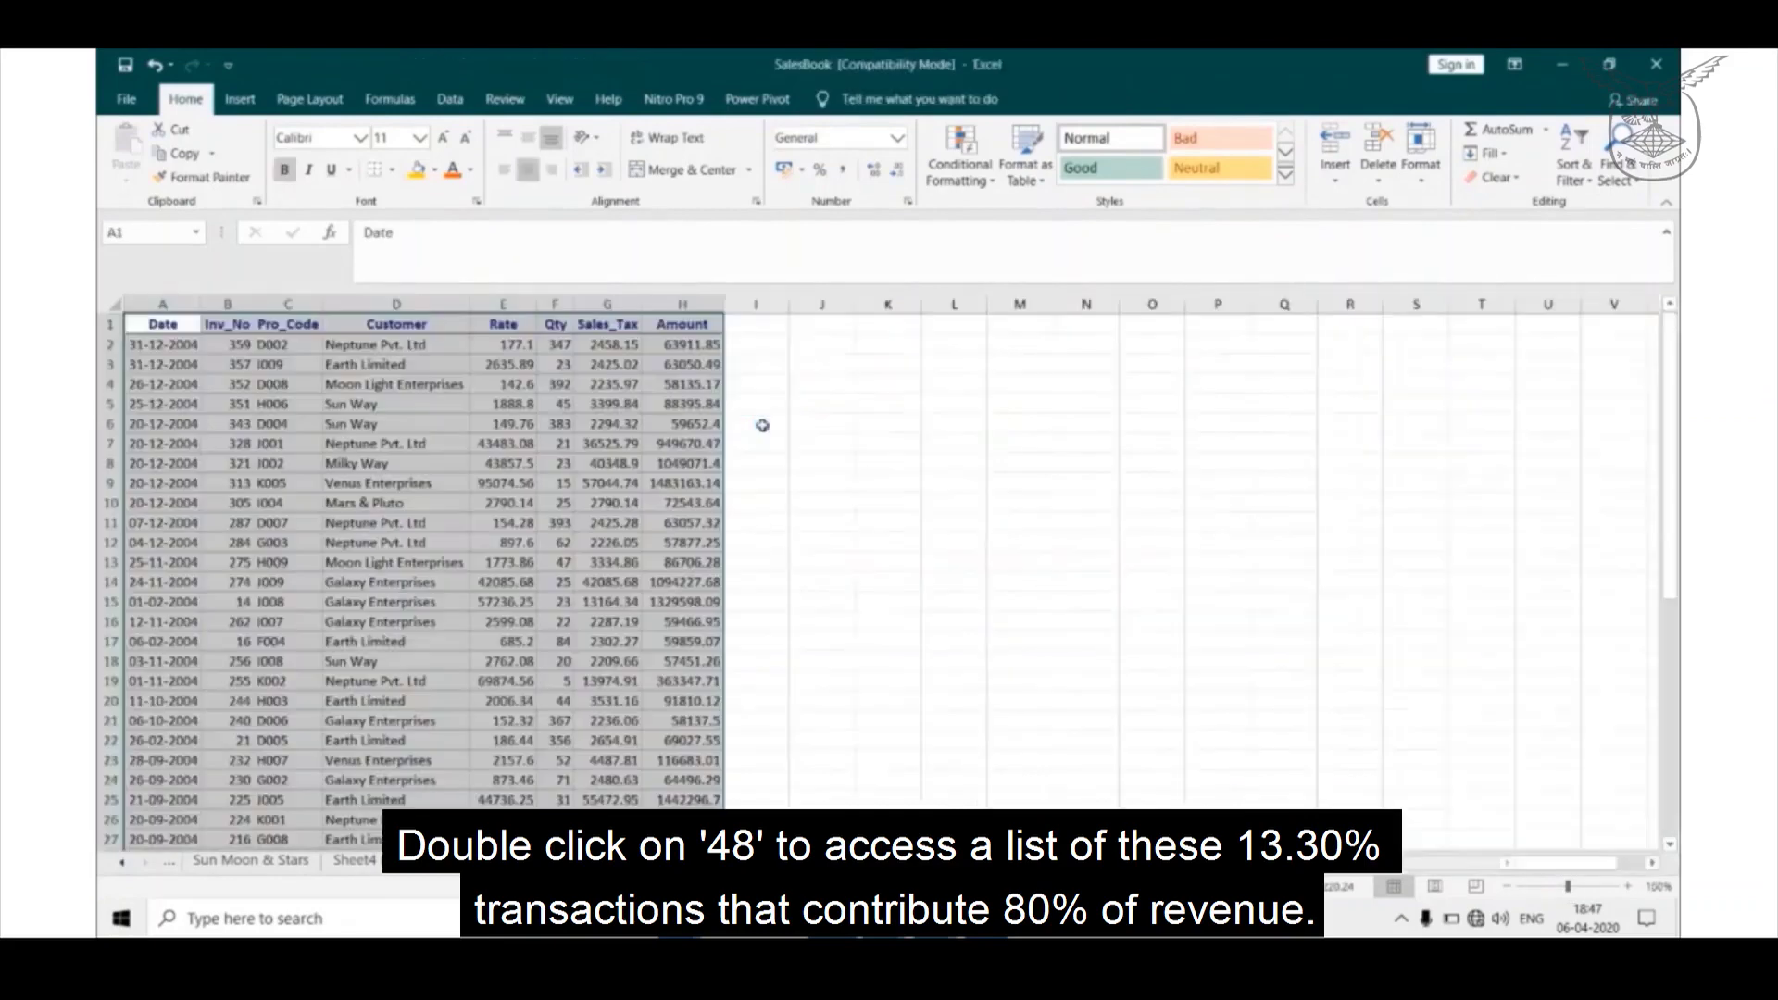
pyautogui.click(607, 478)
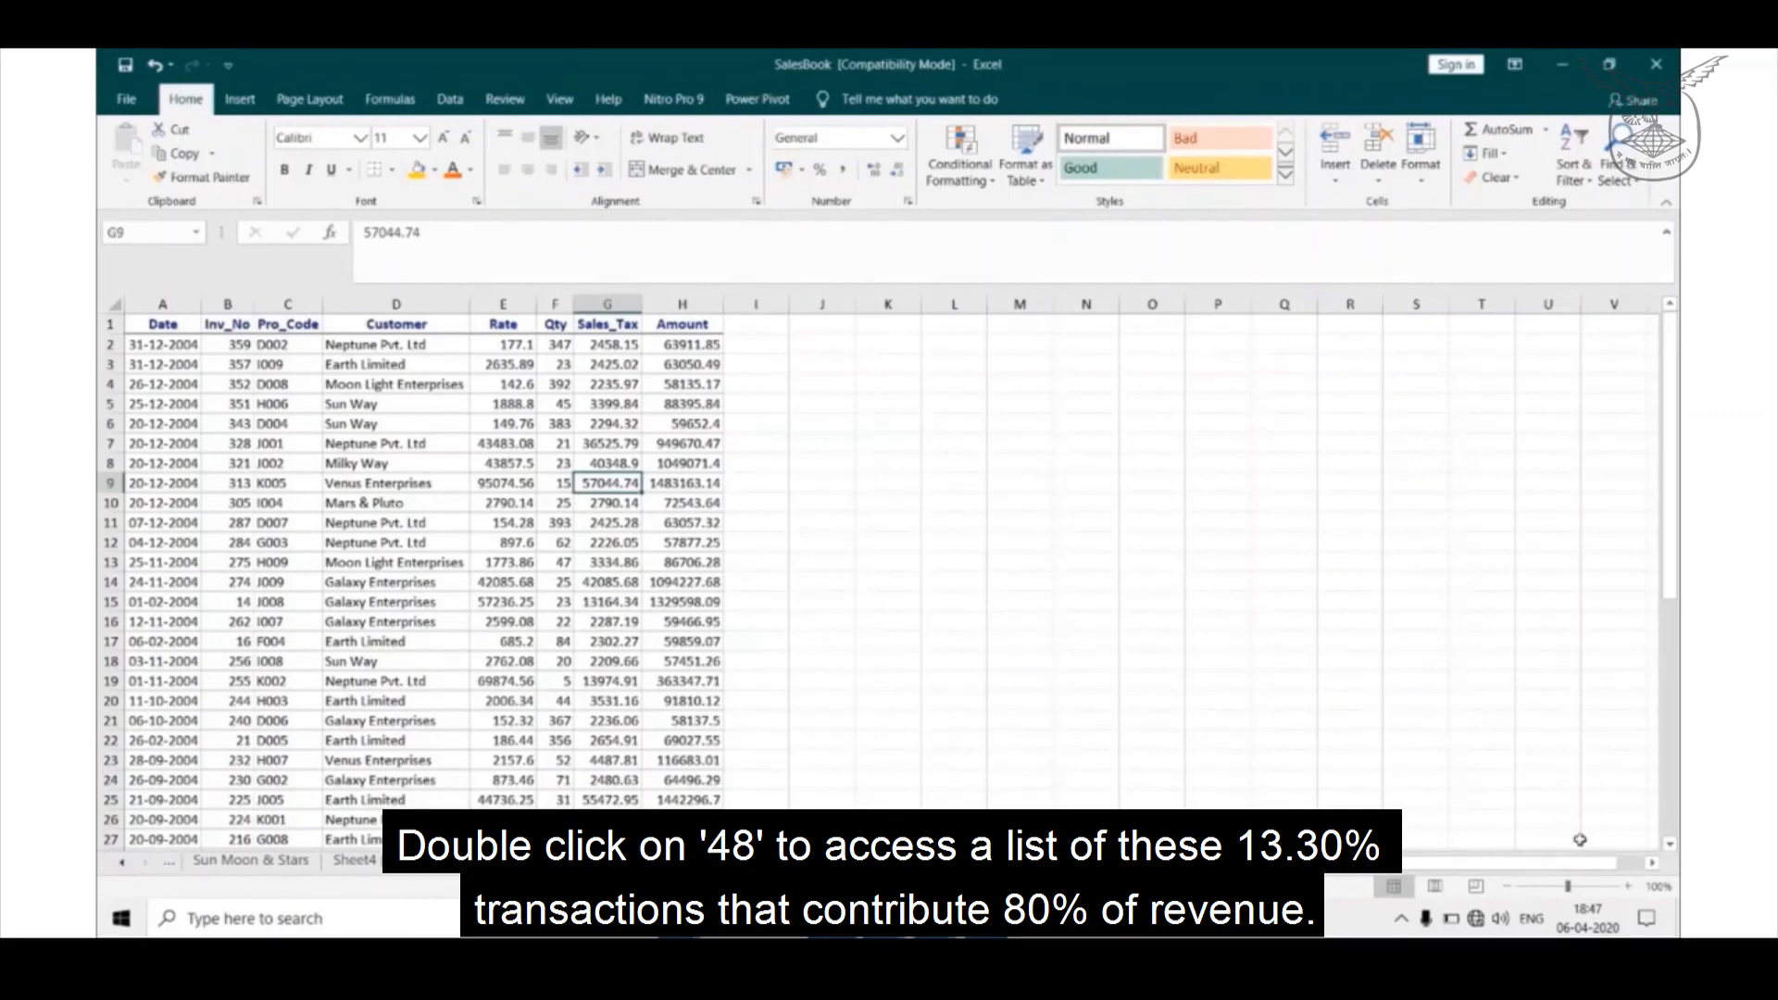
pyautogui.click(1627, 889)
pyautogui.click(1627, 888)
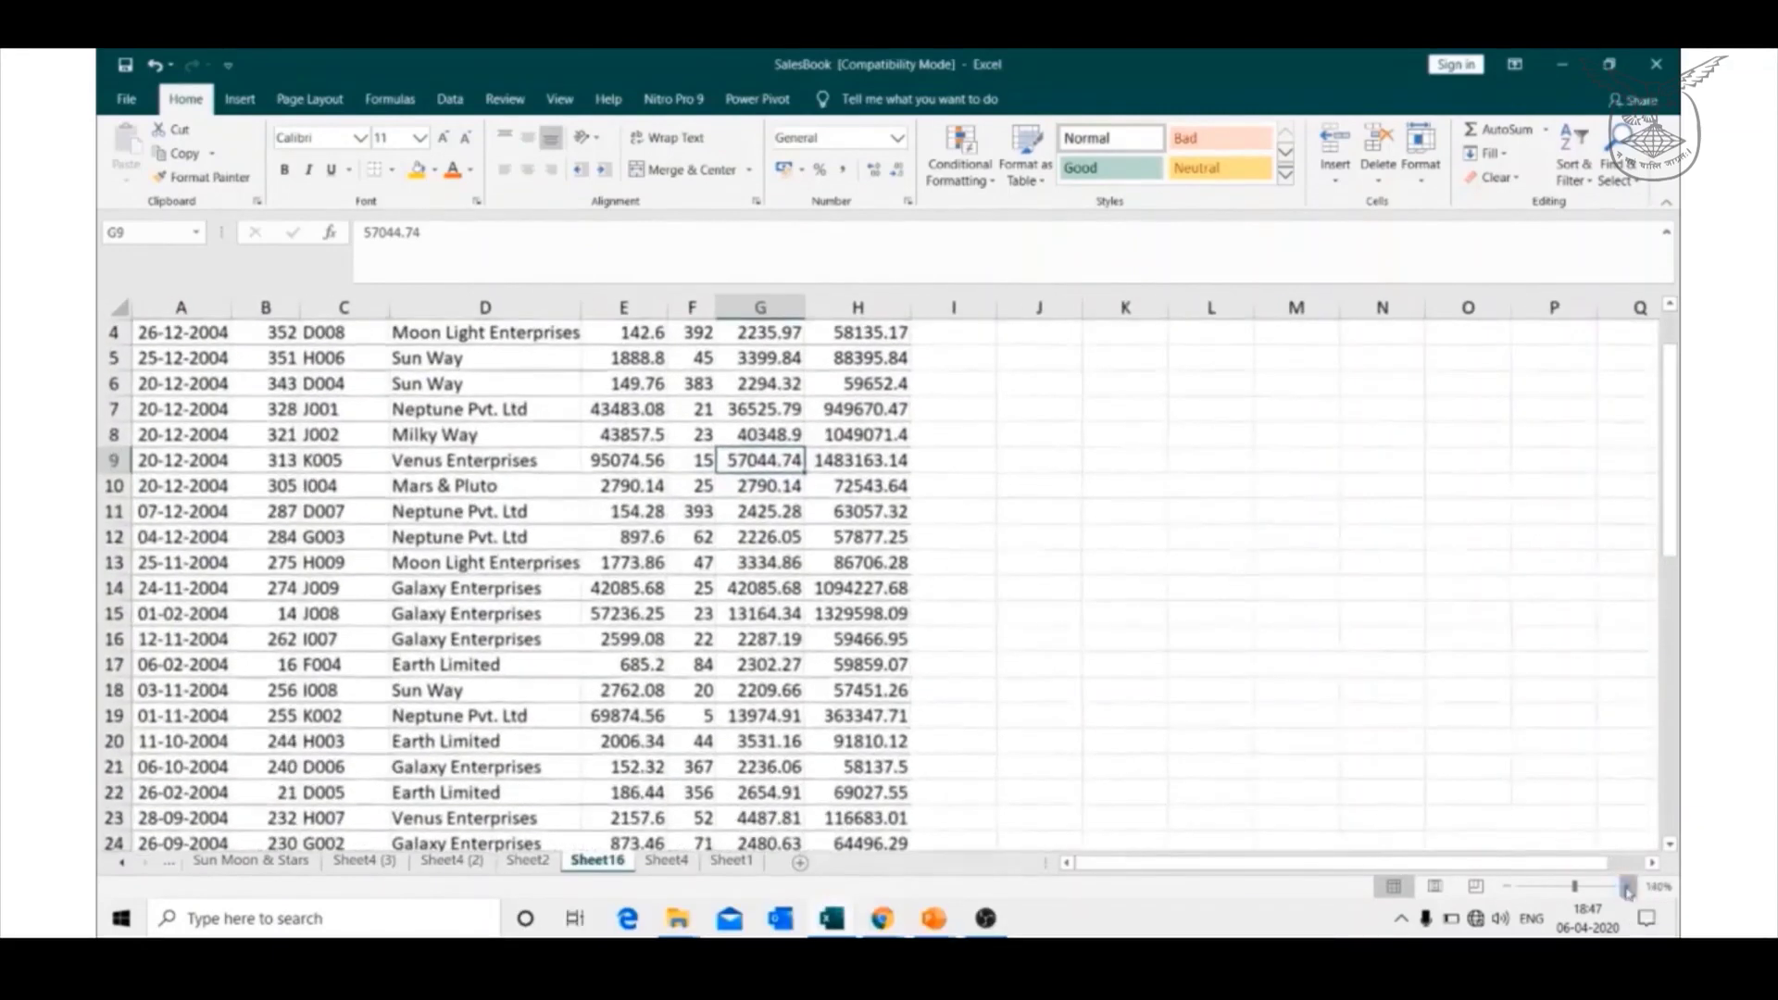
pyautogui.click(1627, 889)
pyautogui.click(1626, 888)
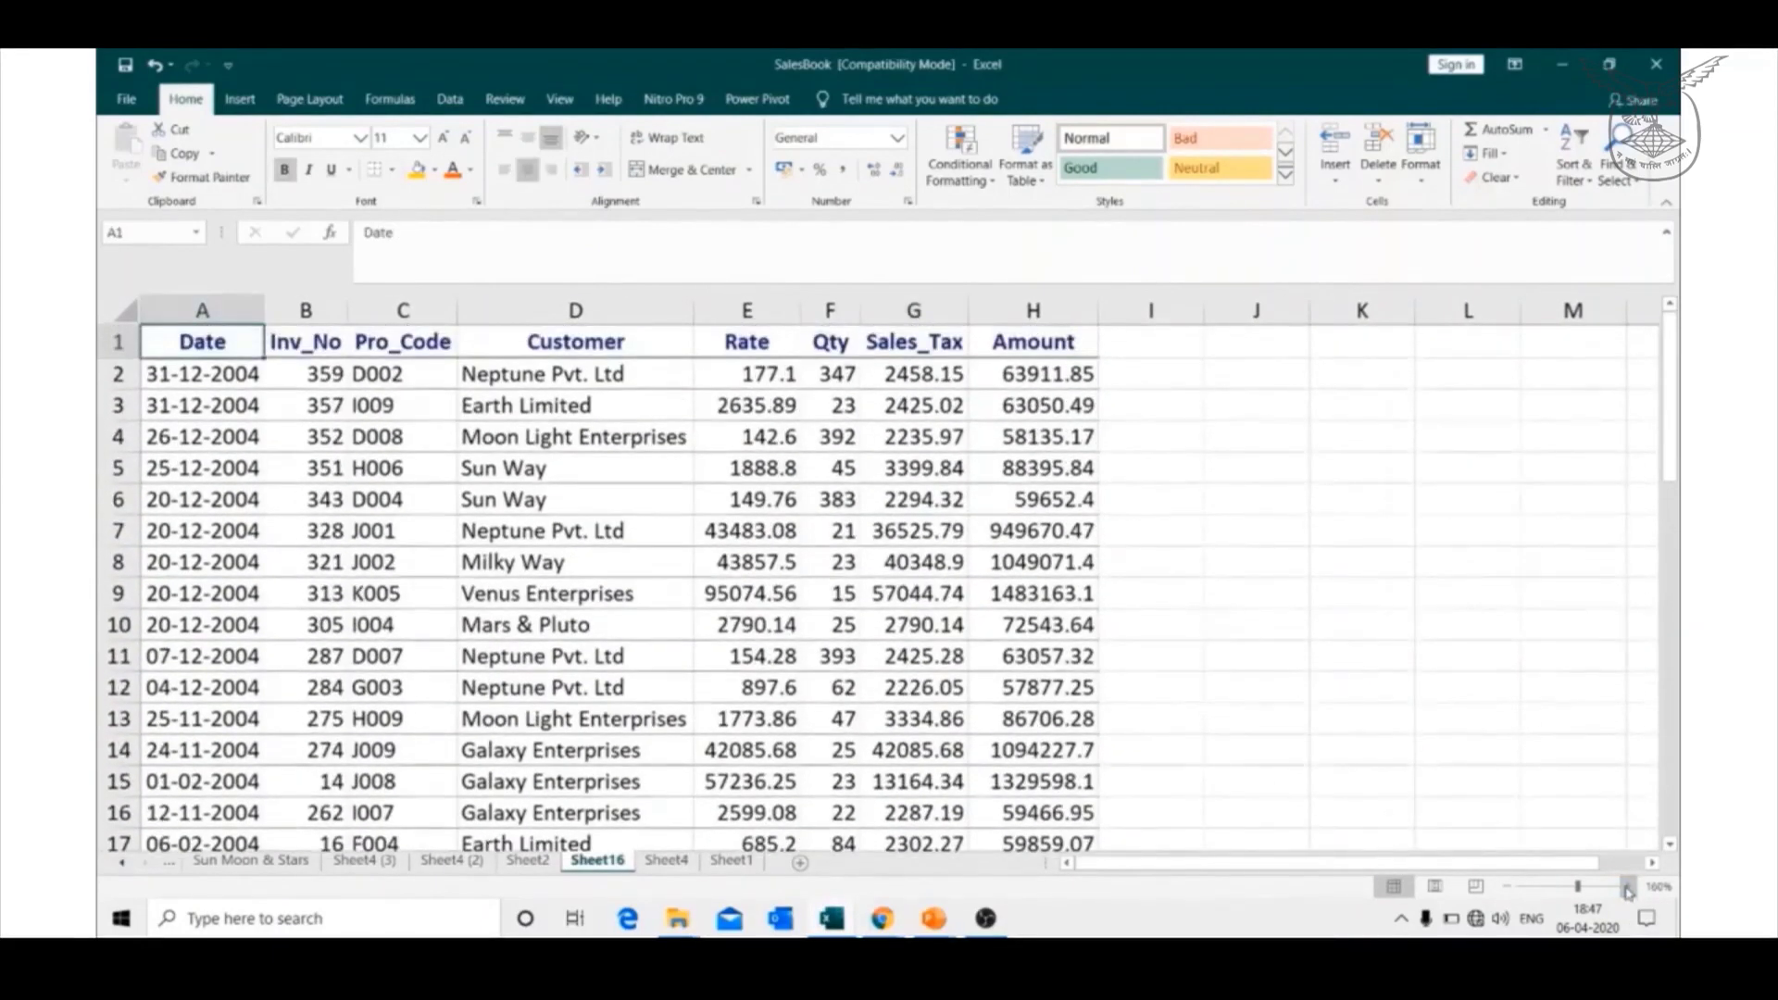
pyautogui.click(666, 860)
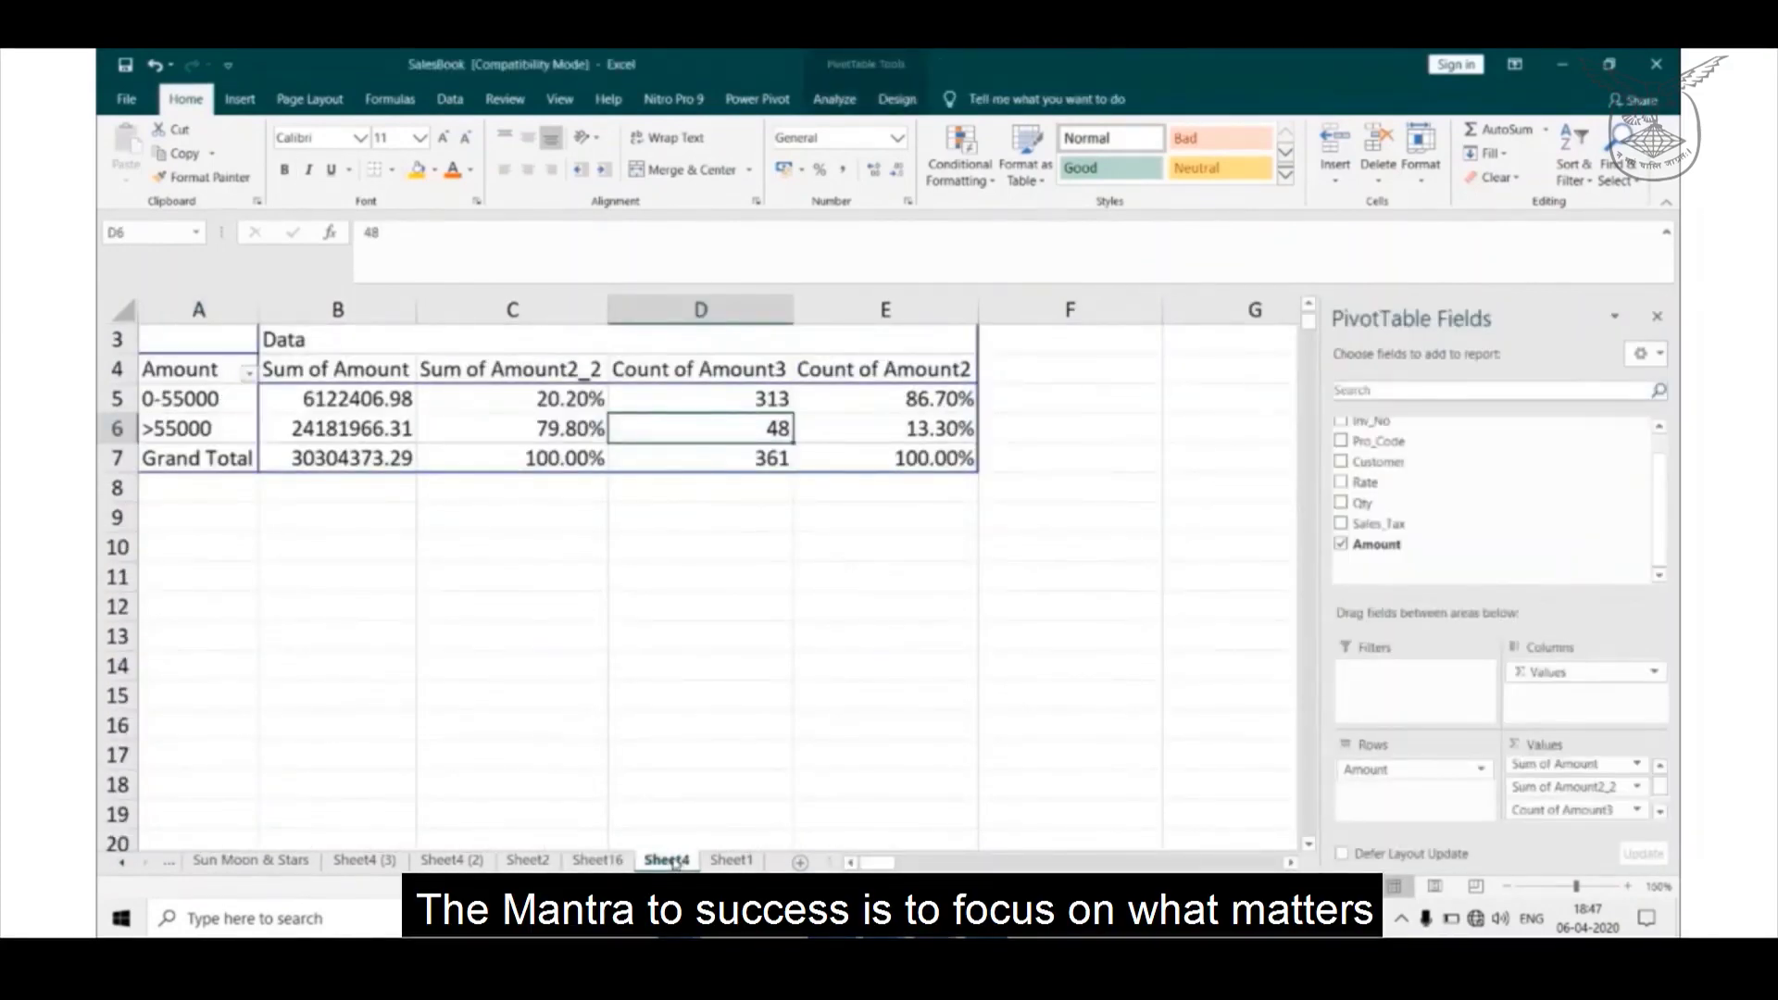